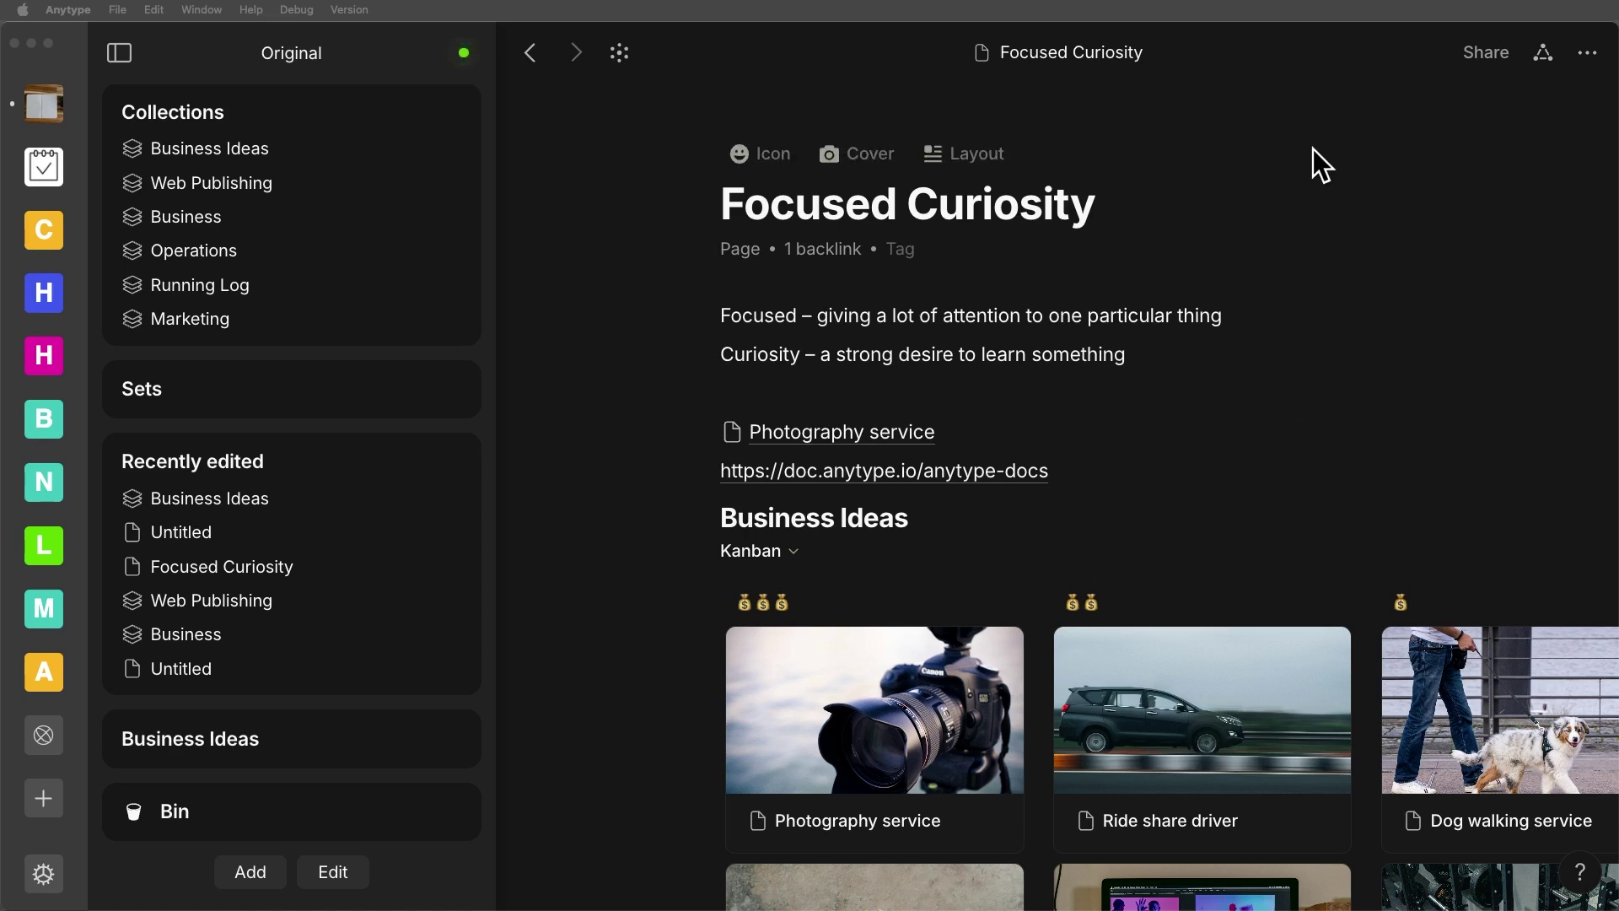
# - Publish the Focused Curiosity page to the web with the page address set to "web"
pyautogui.click(1485, 56)
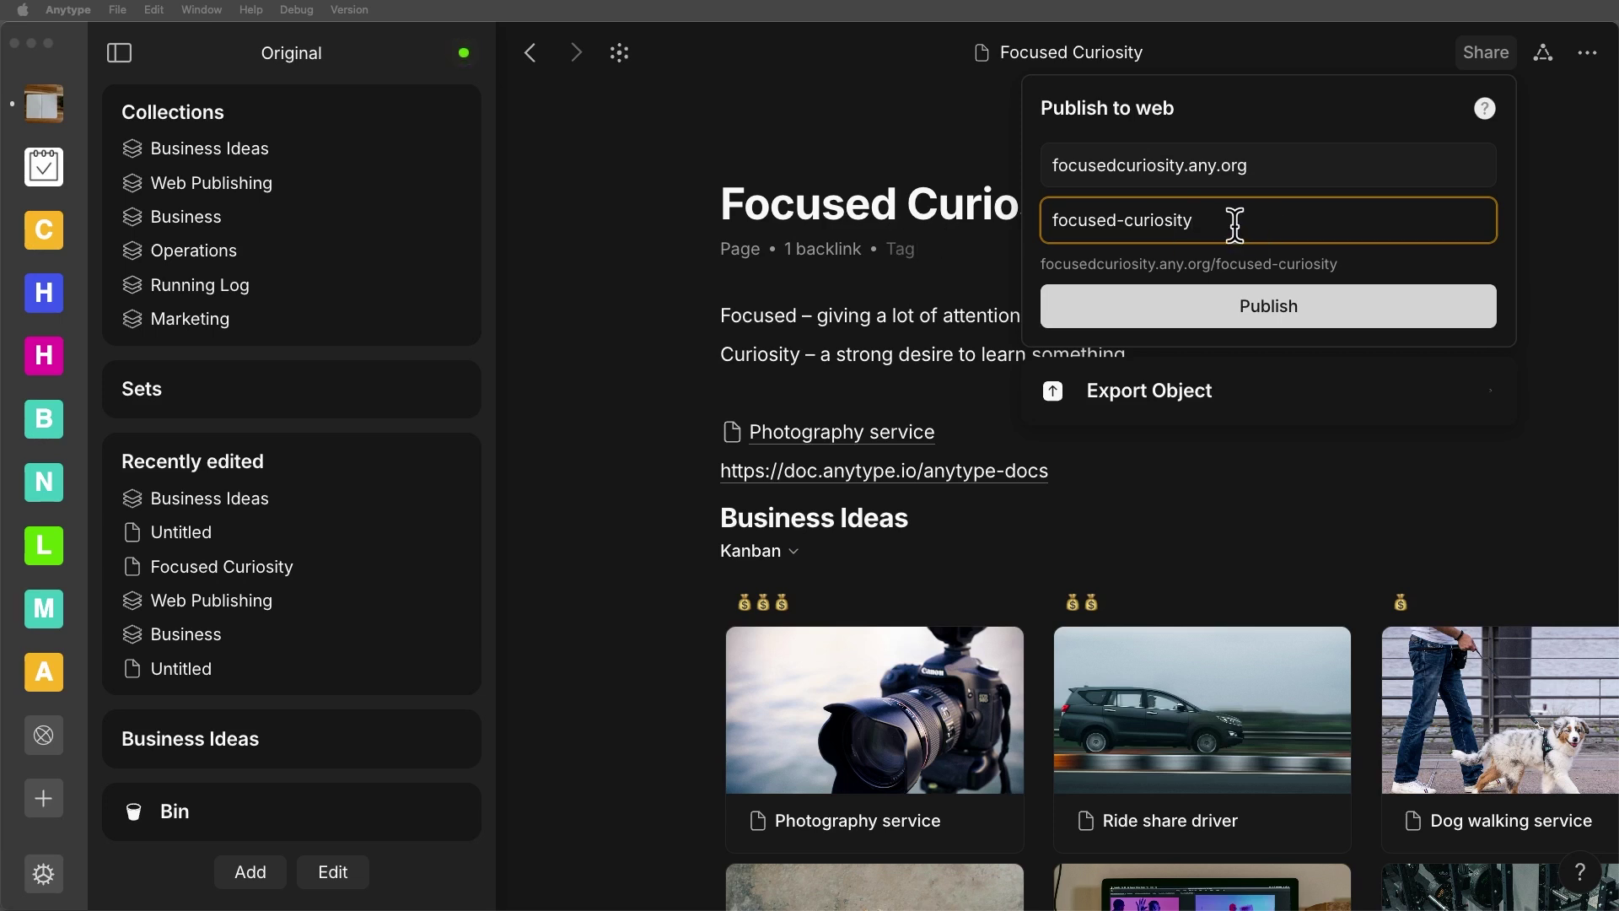
pyautogui.moveTo(1231, 223); pyautogui.dragTo(1048, 220)
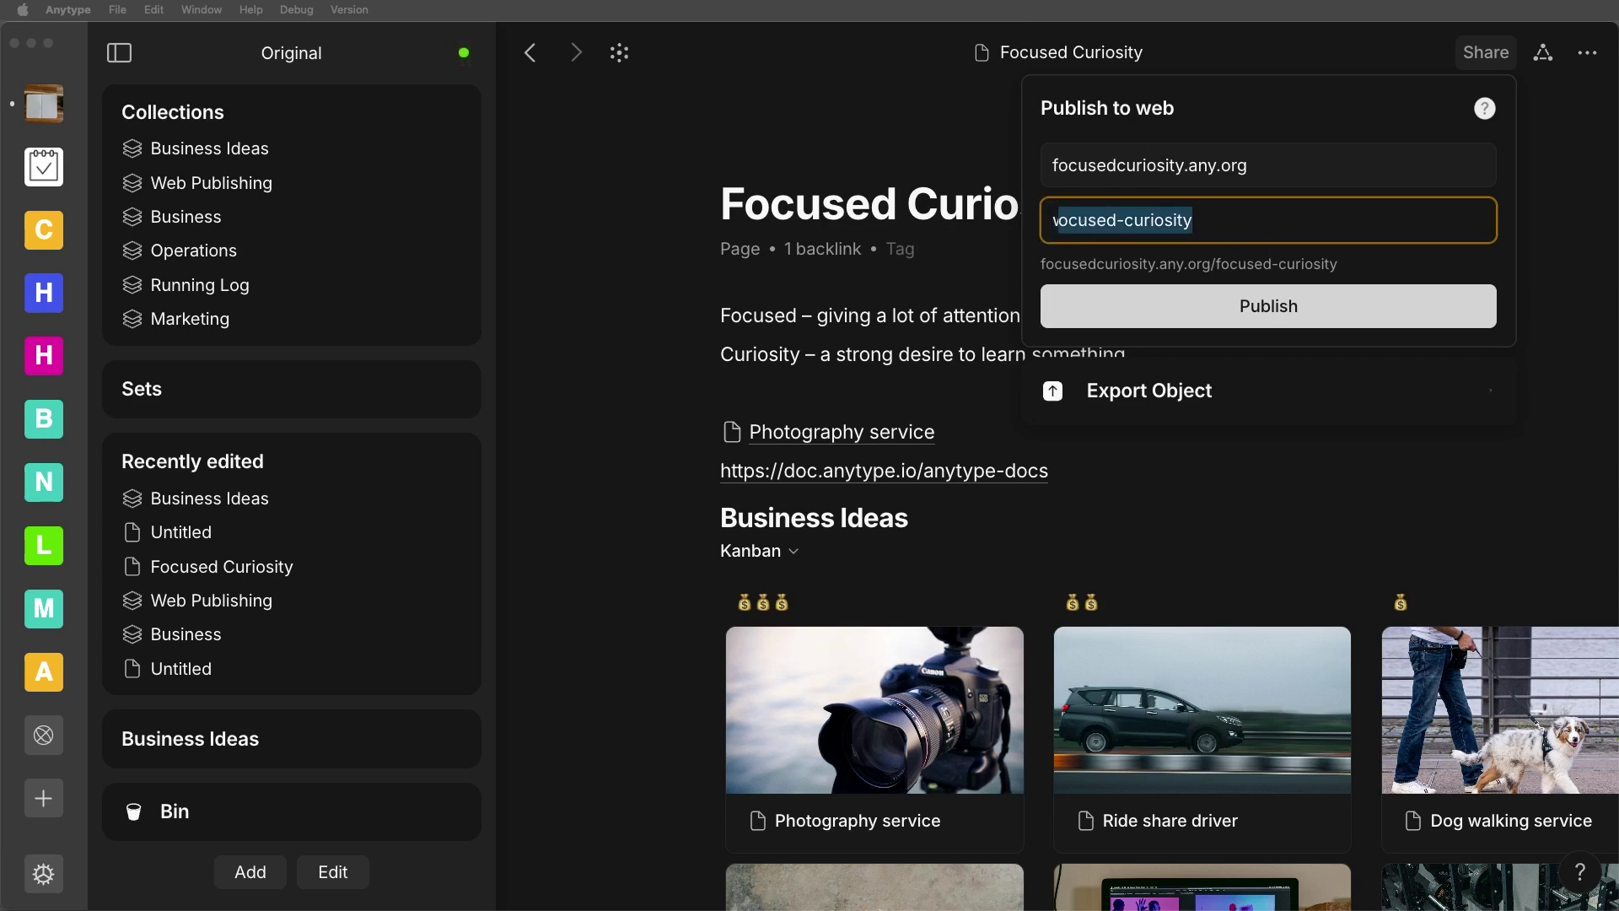
pyautogui.write('web')
pyautogui.click(1279, 311)
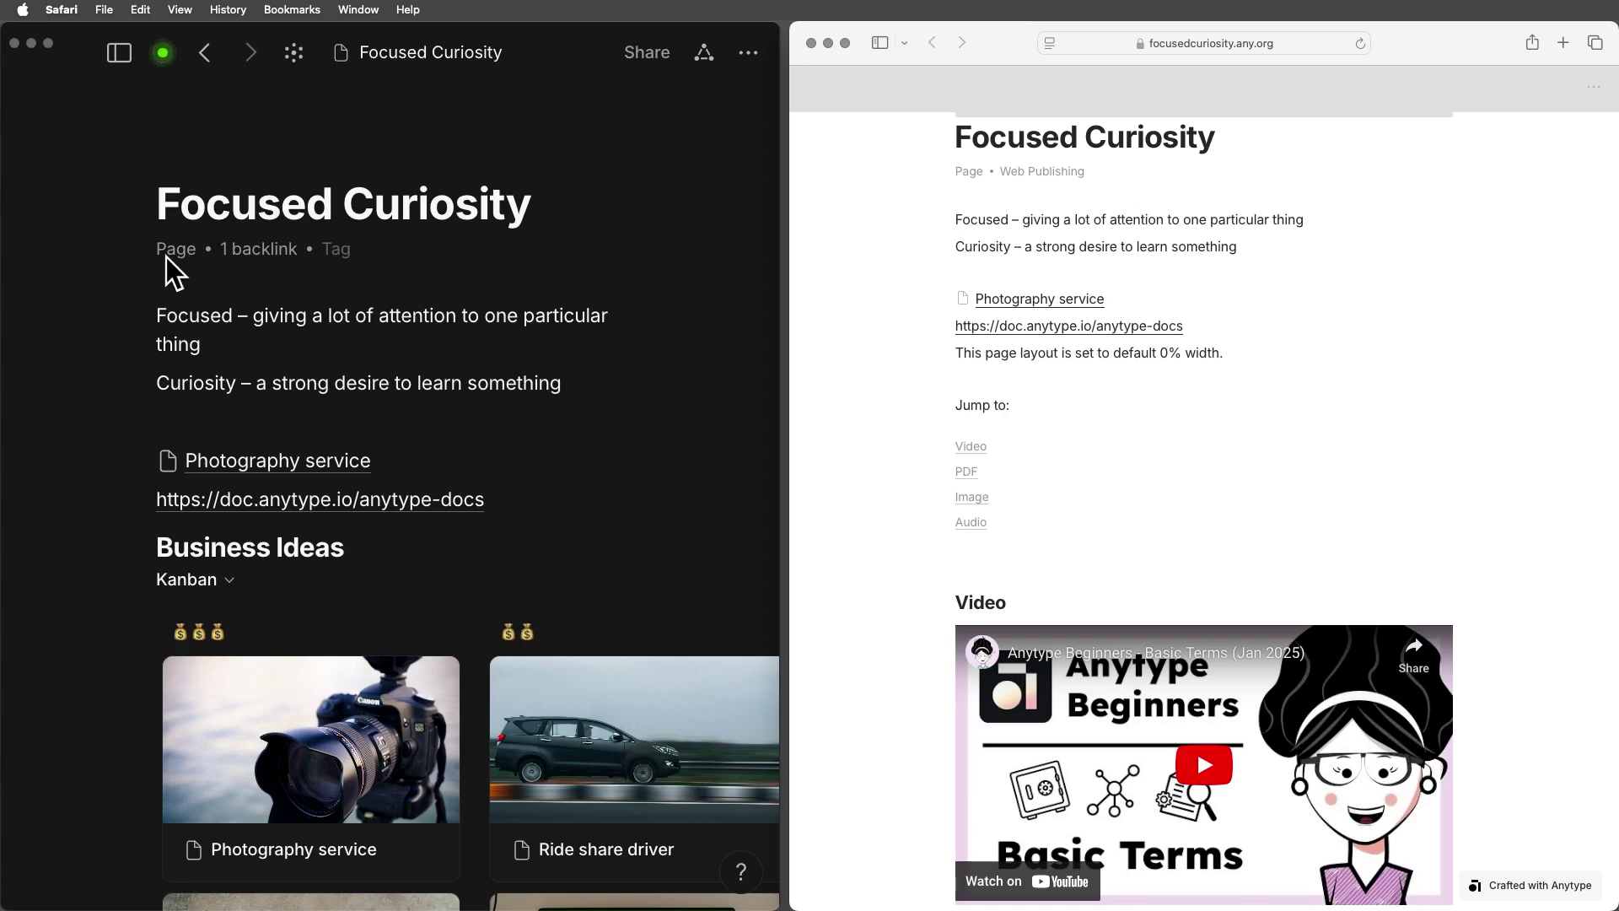
# - Show the backlinks of the Focused Curiosity page and compare its header with the published version
pyautogui.click(265, 255)
pyautogui.click(265, 248)
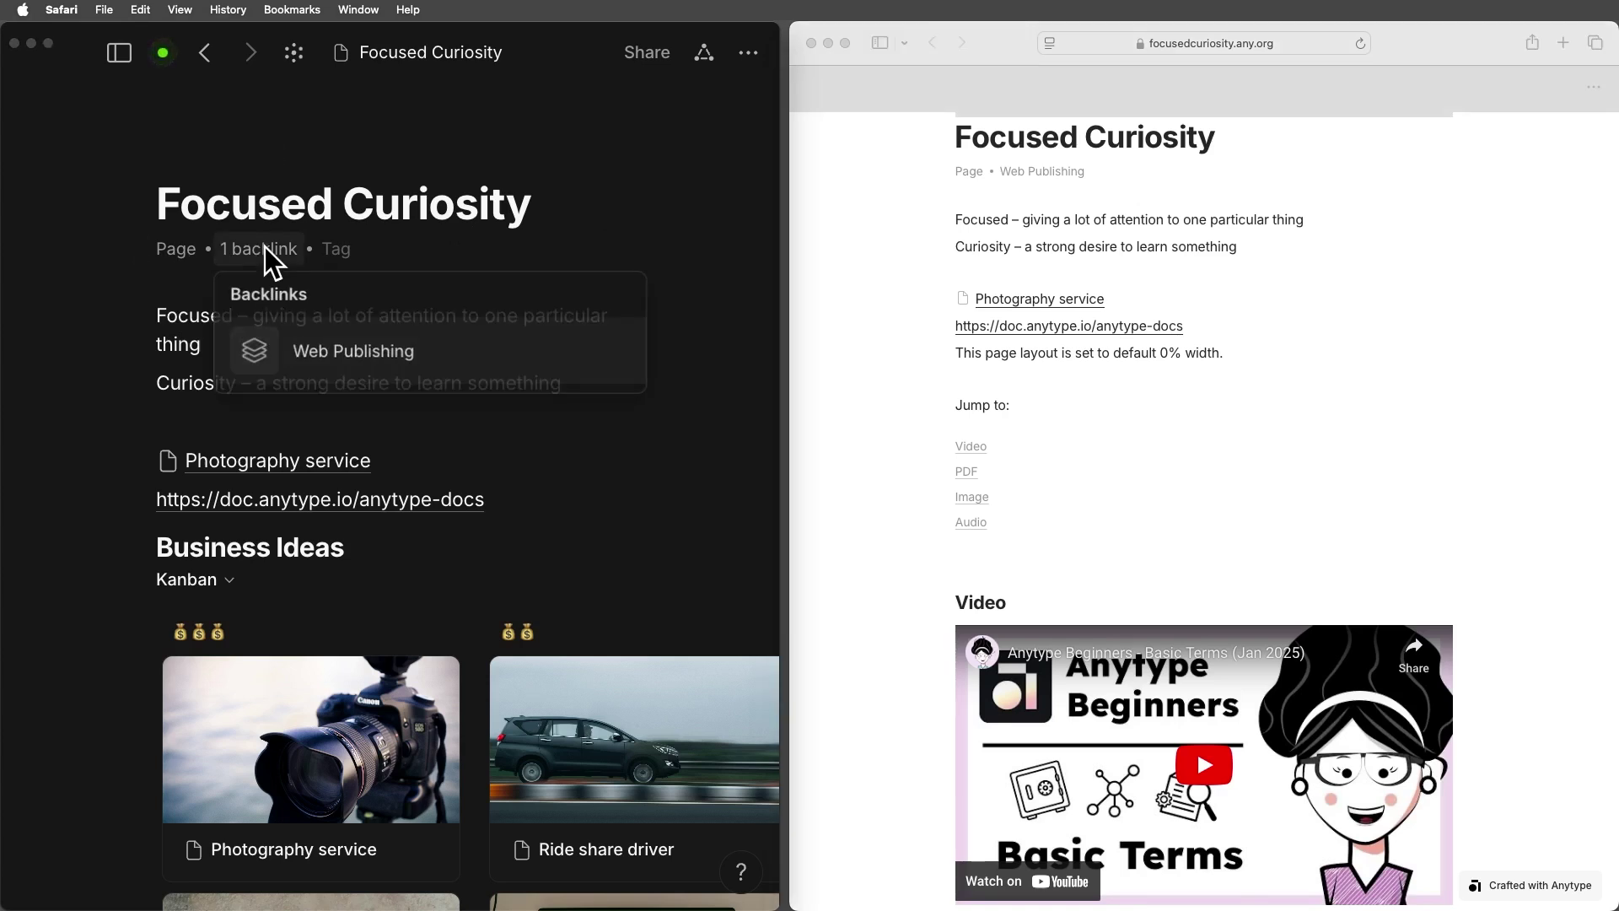
pyautogui.click(1136, 179)
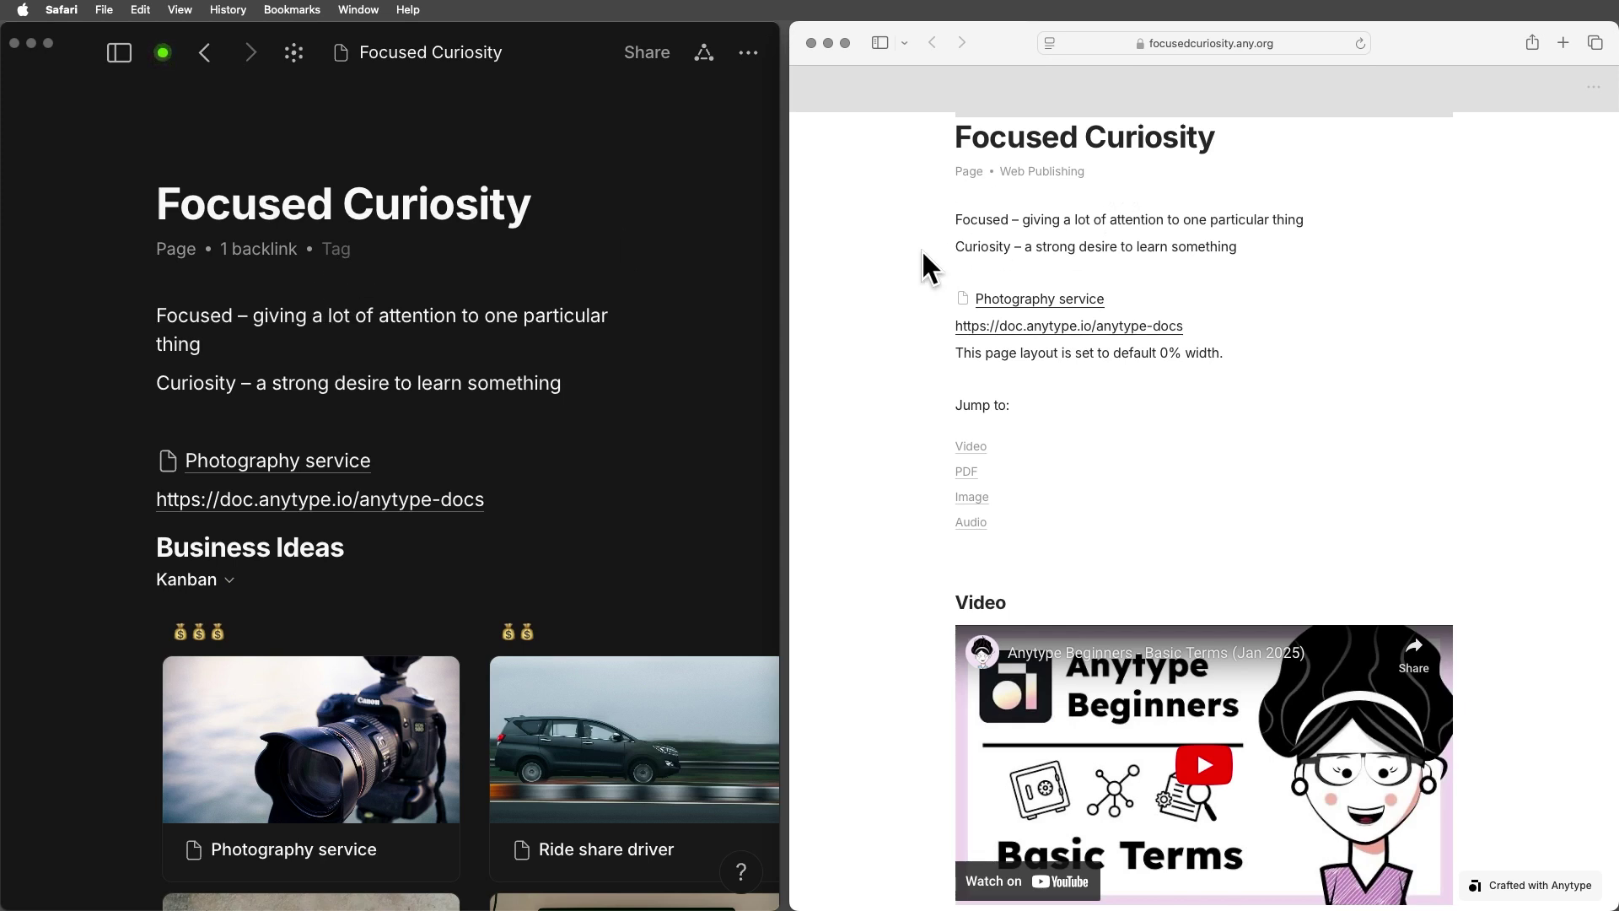
# - Compare the introduction with the published page and test its Photography service link, declining to open Anytype
pyautogui.scroll(-5, 422, 392)
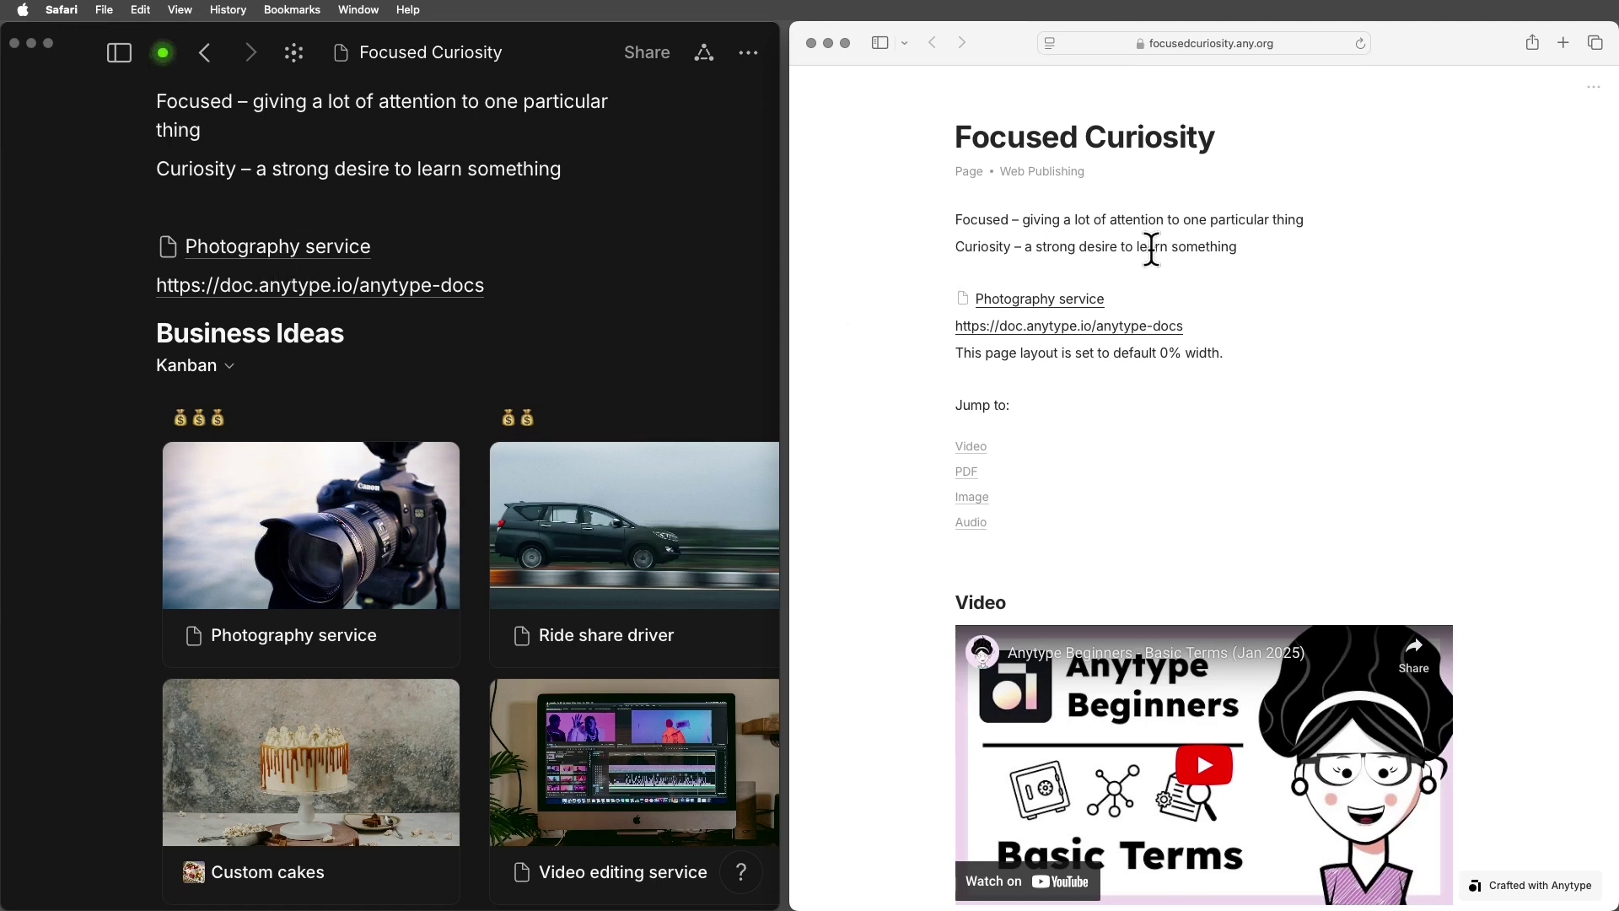
pyautogui.click(1045, 300)
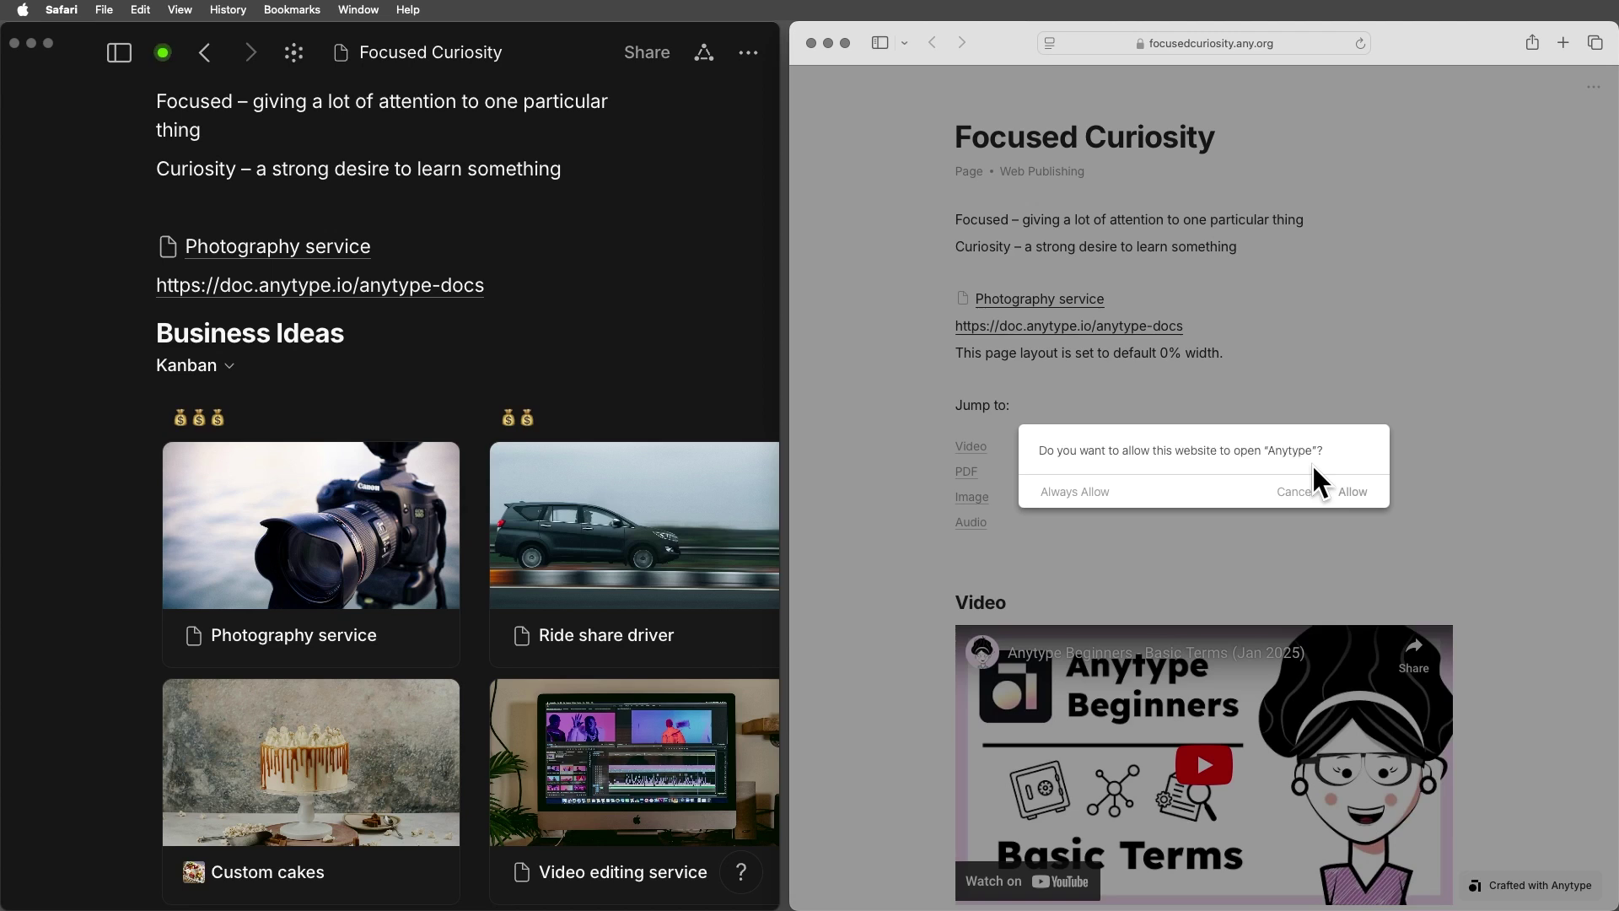
pyautogui.click(1299, 492)
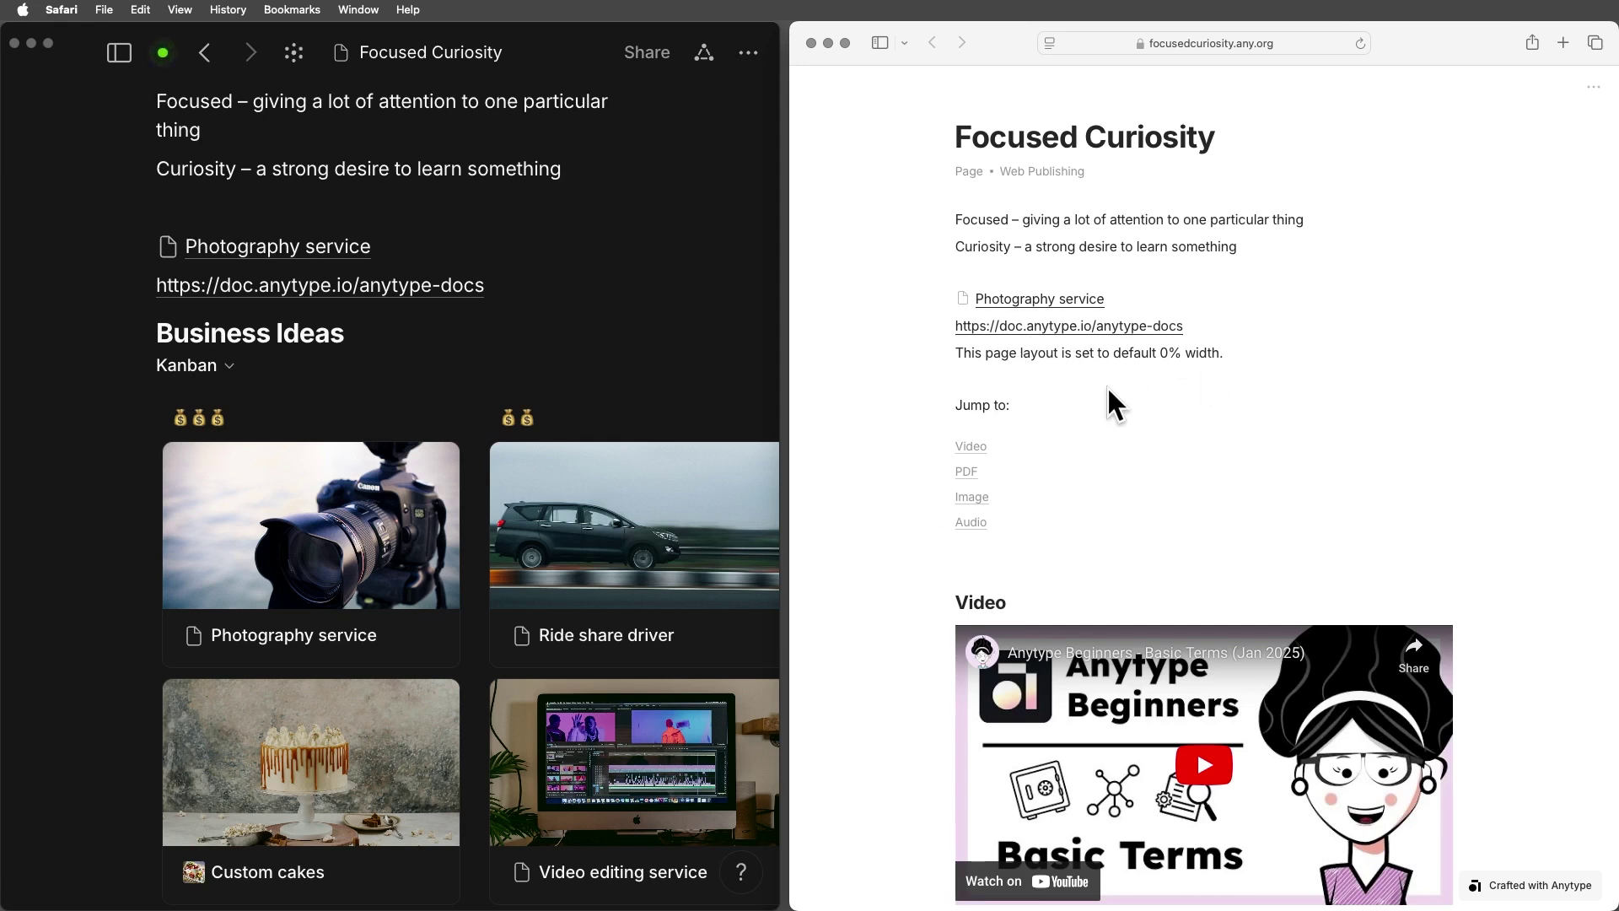
# - Compare the video and PDF sections in Anytype and on the published page, paging forward and back through the published Eisenhower Matrix PDF
pyautogui.scroll(-8, 540, 539)
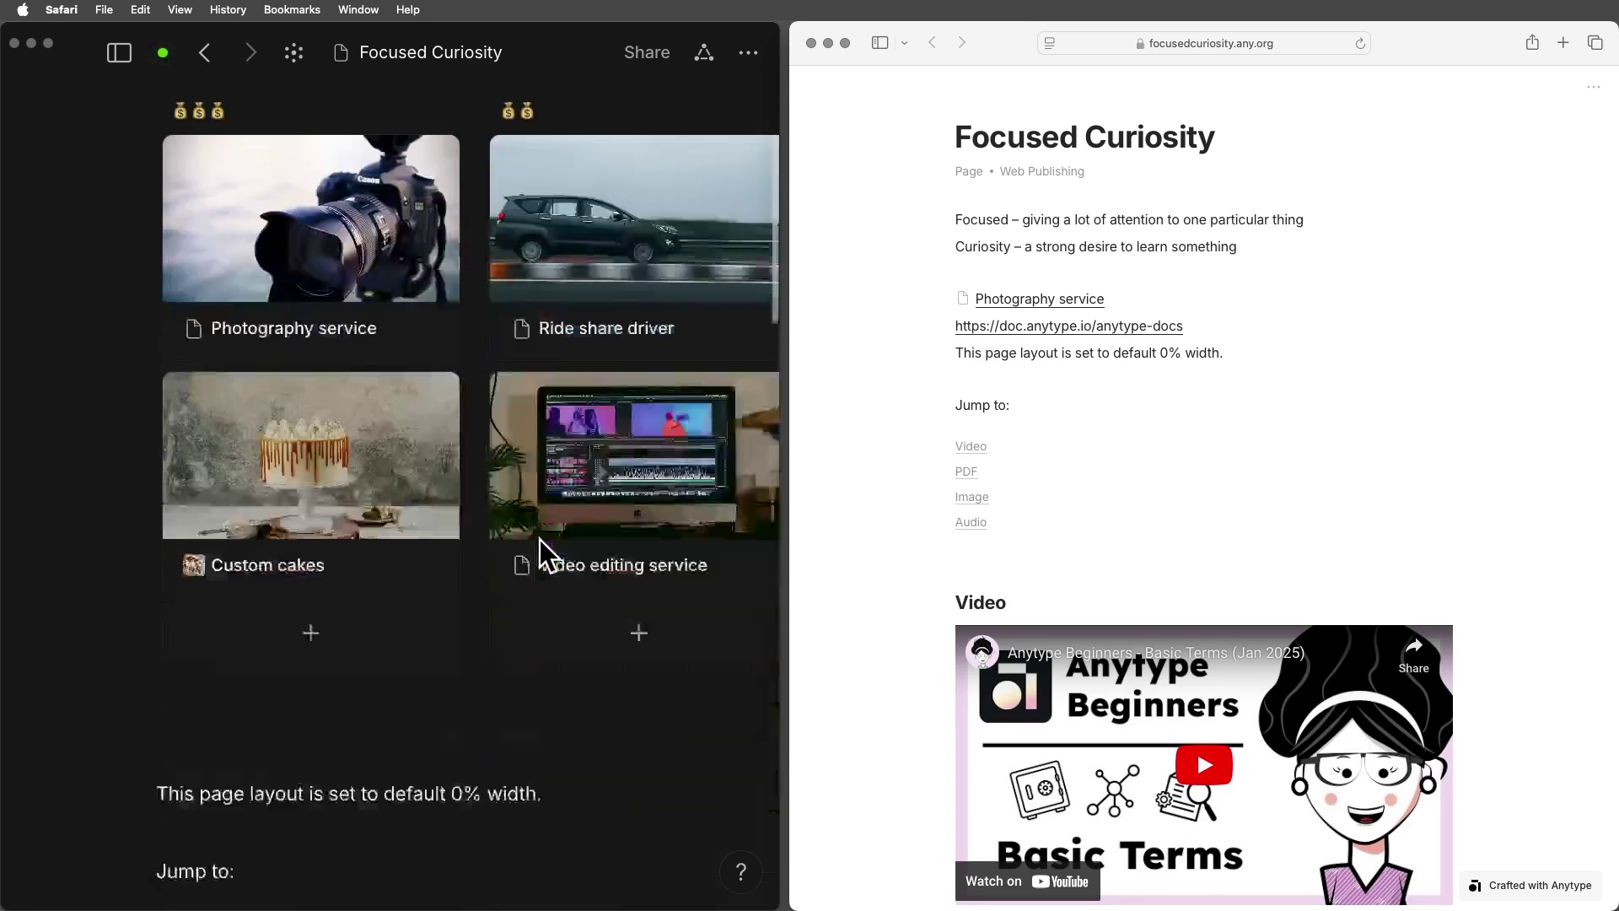
pyautogui.scroll(-4, 539, 539)
pyautogui.scroll(2, 538, 535)
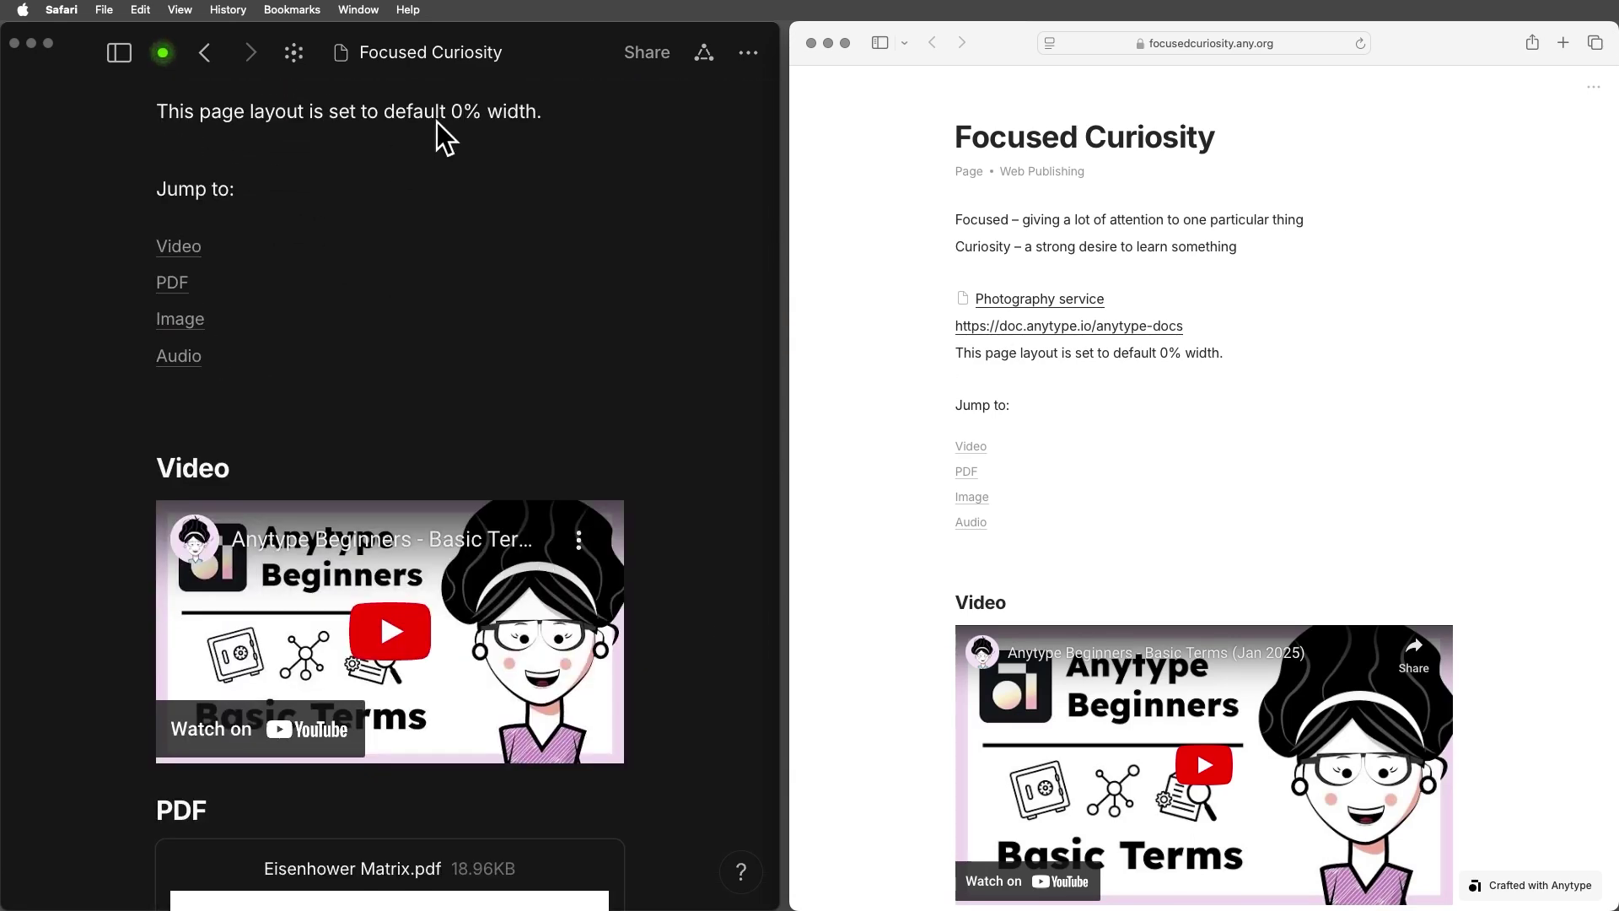
pyautogui.scroll(-4, 1186, 372)
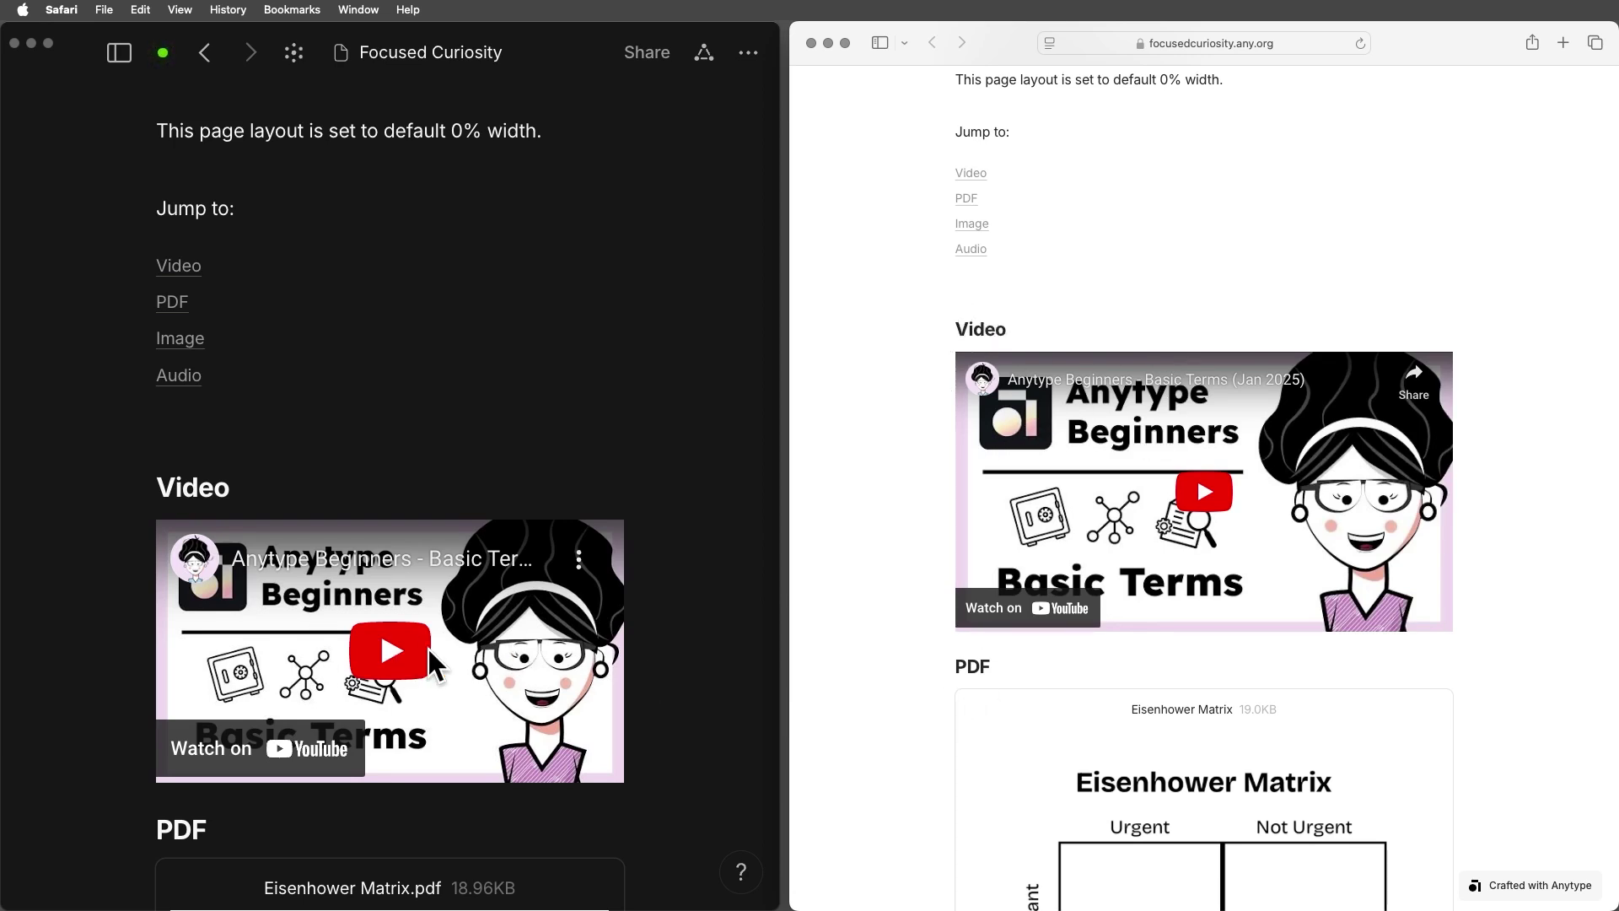
pyautogui.scroll(-7, 428, 646)
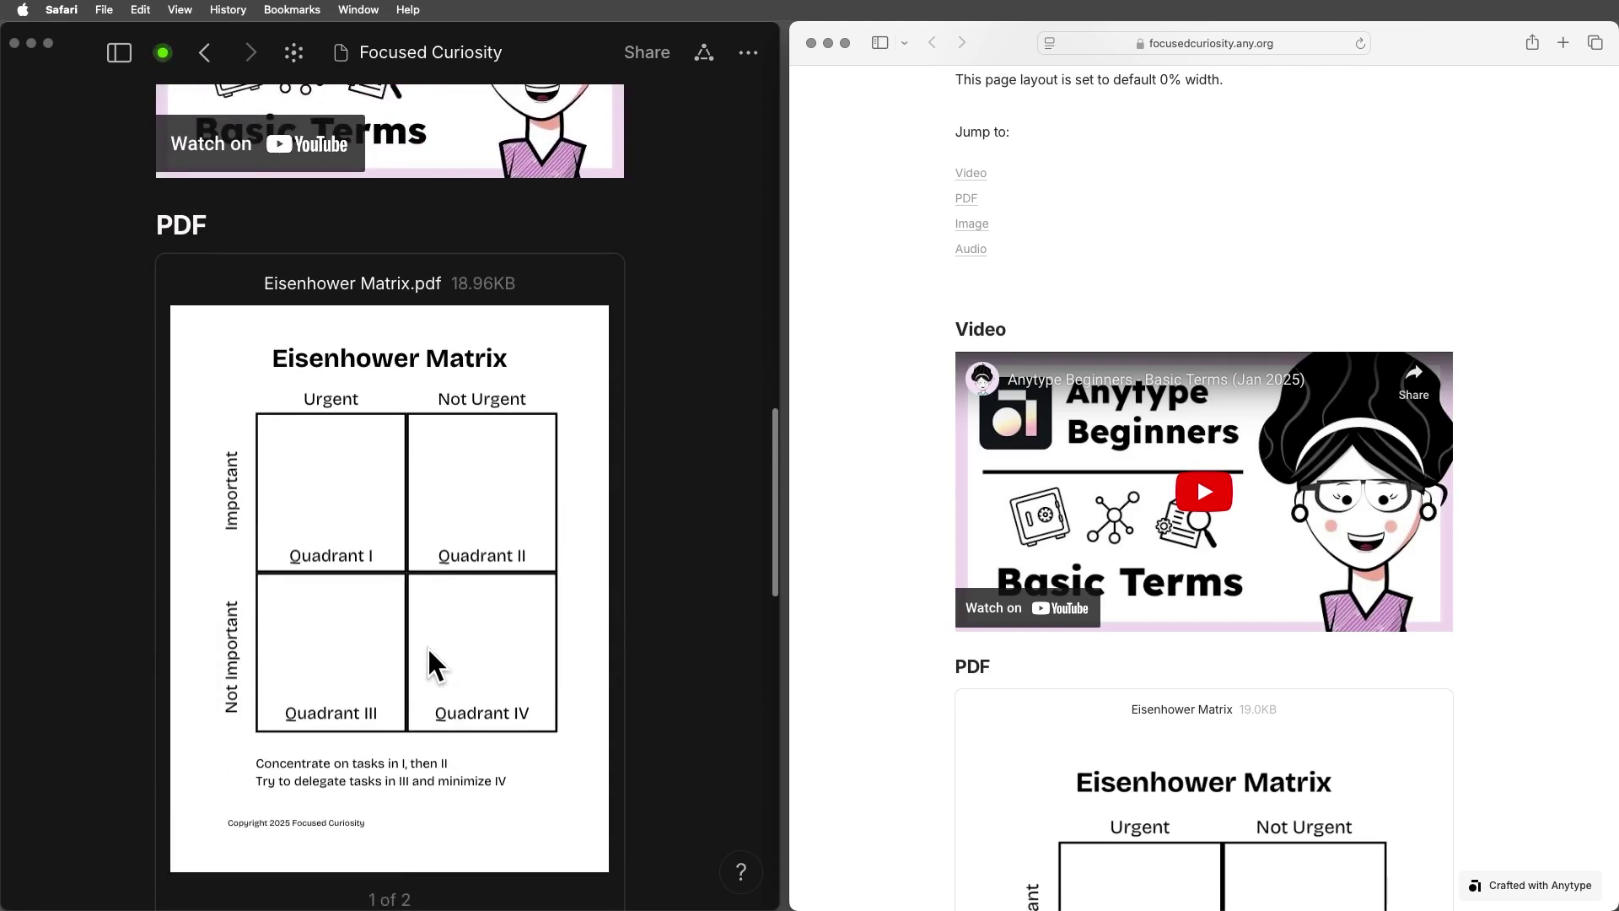
pyautogui.scroll(-5, 1045, 573)
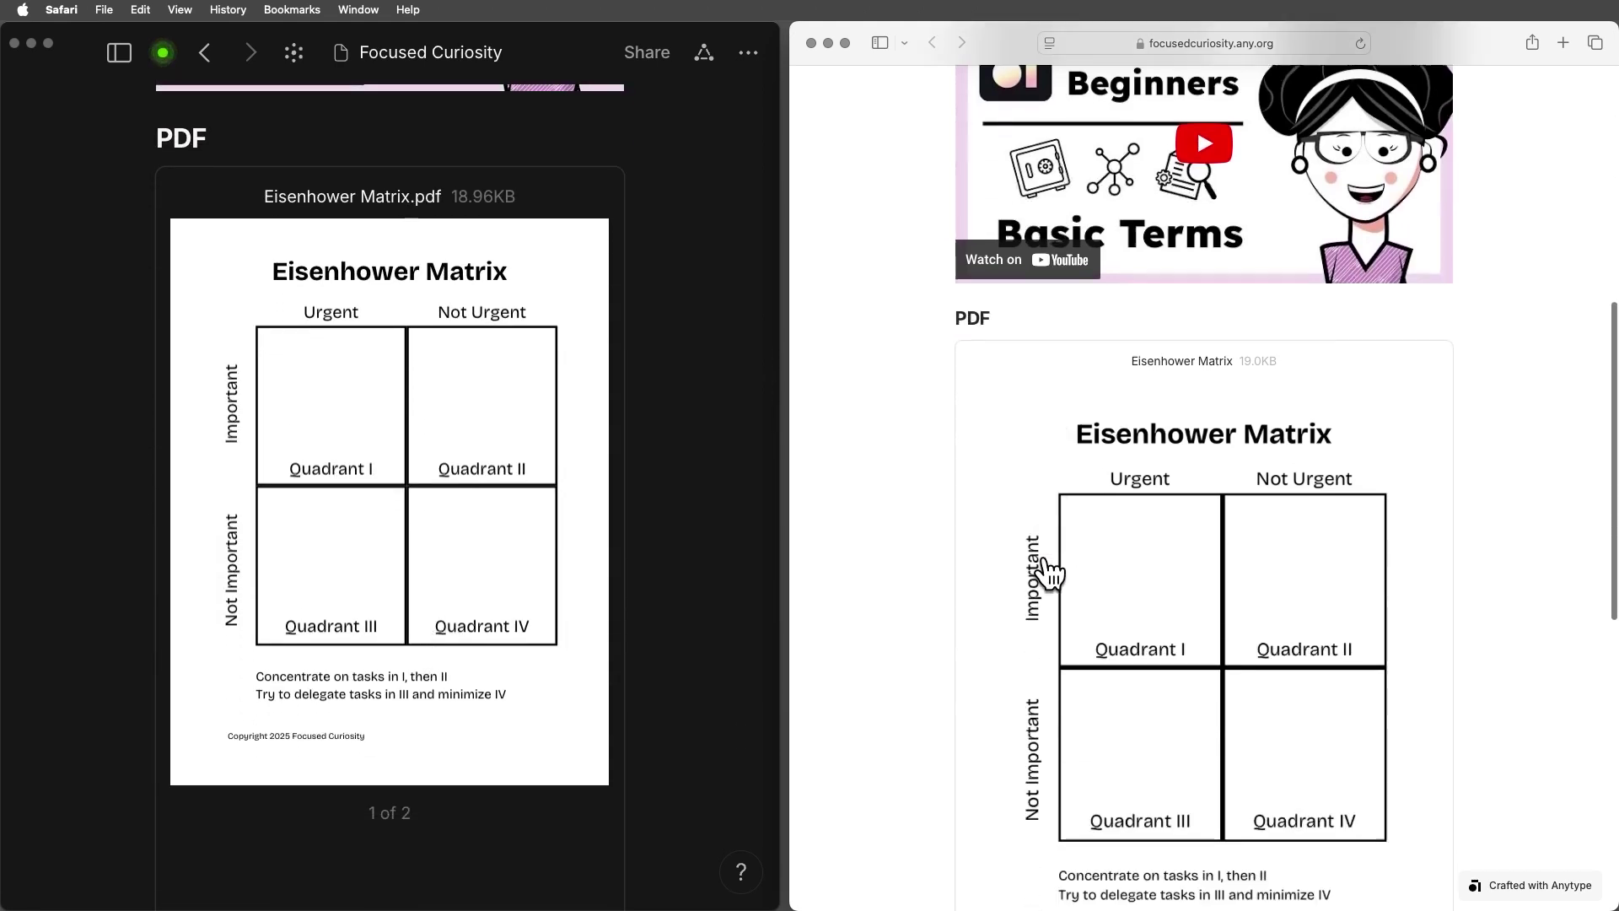
pyautogui.scroll(-3, 1045, 573)
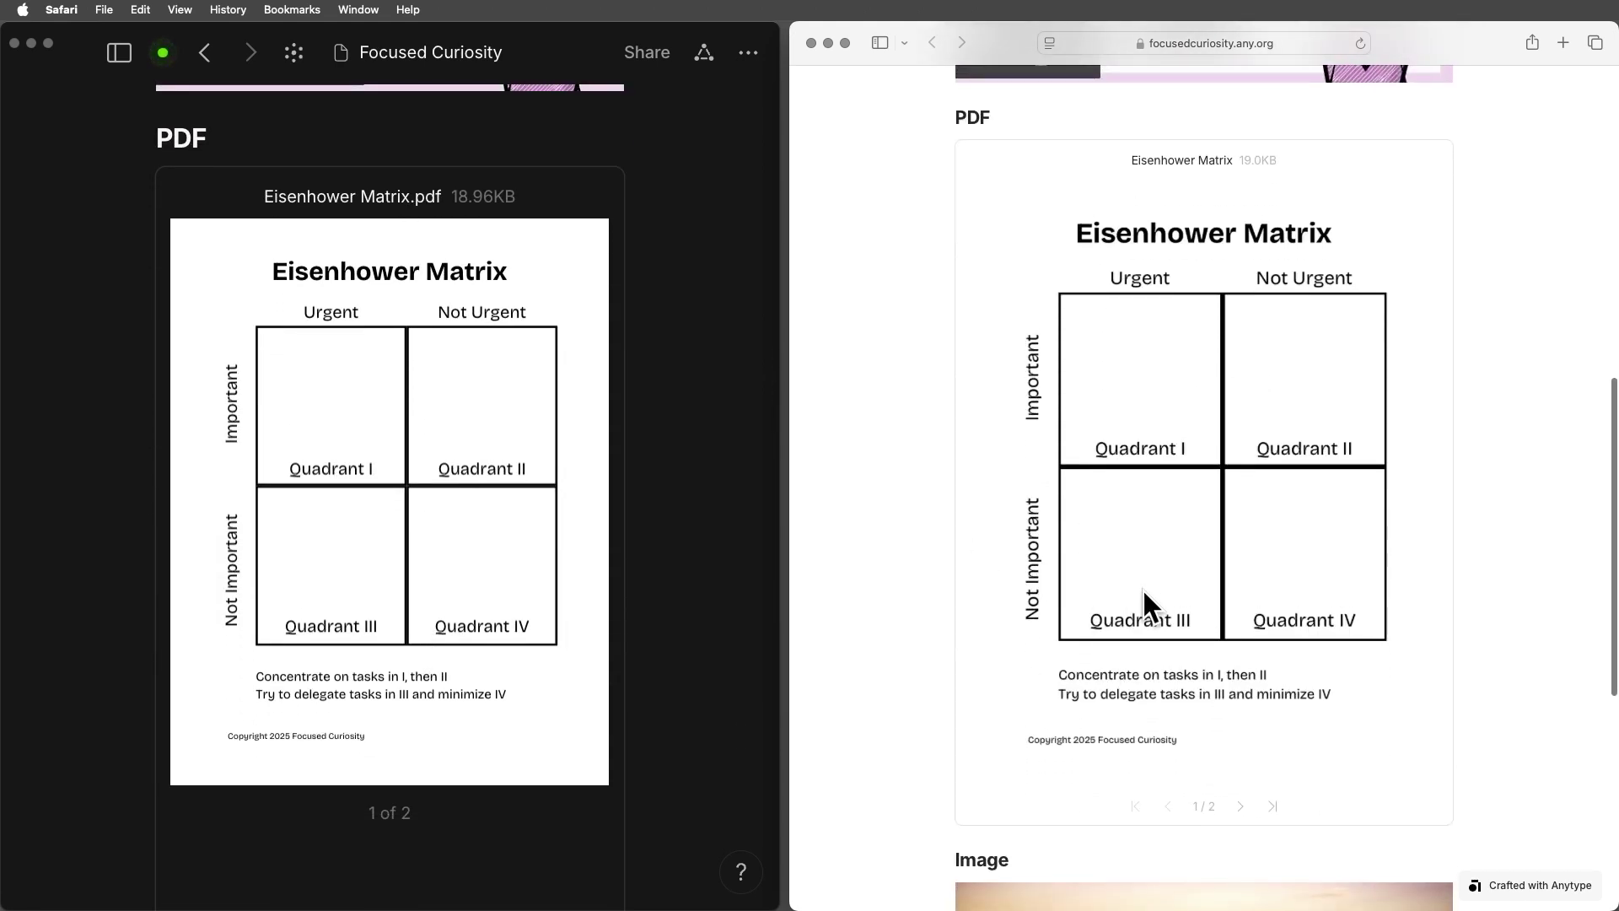
pyautogui.click(1241, 807)
pyautogui.click(1167, 806)
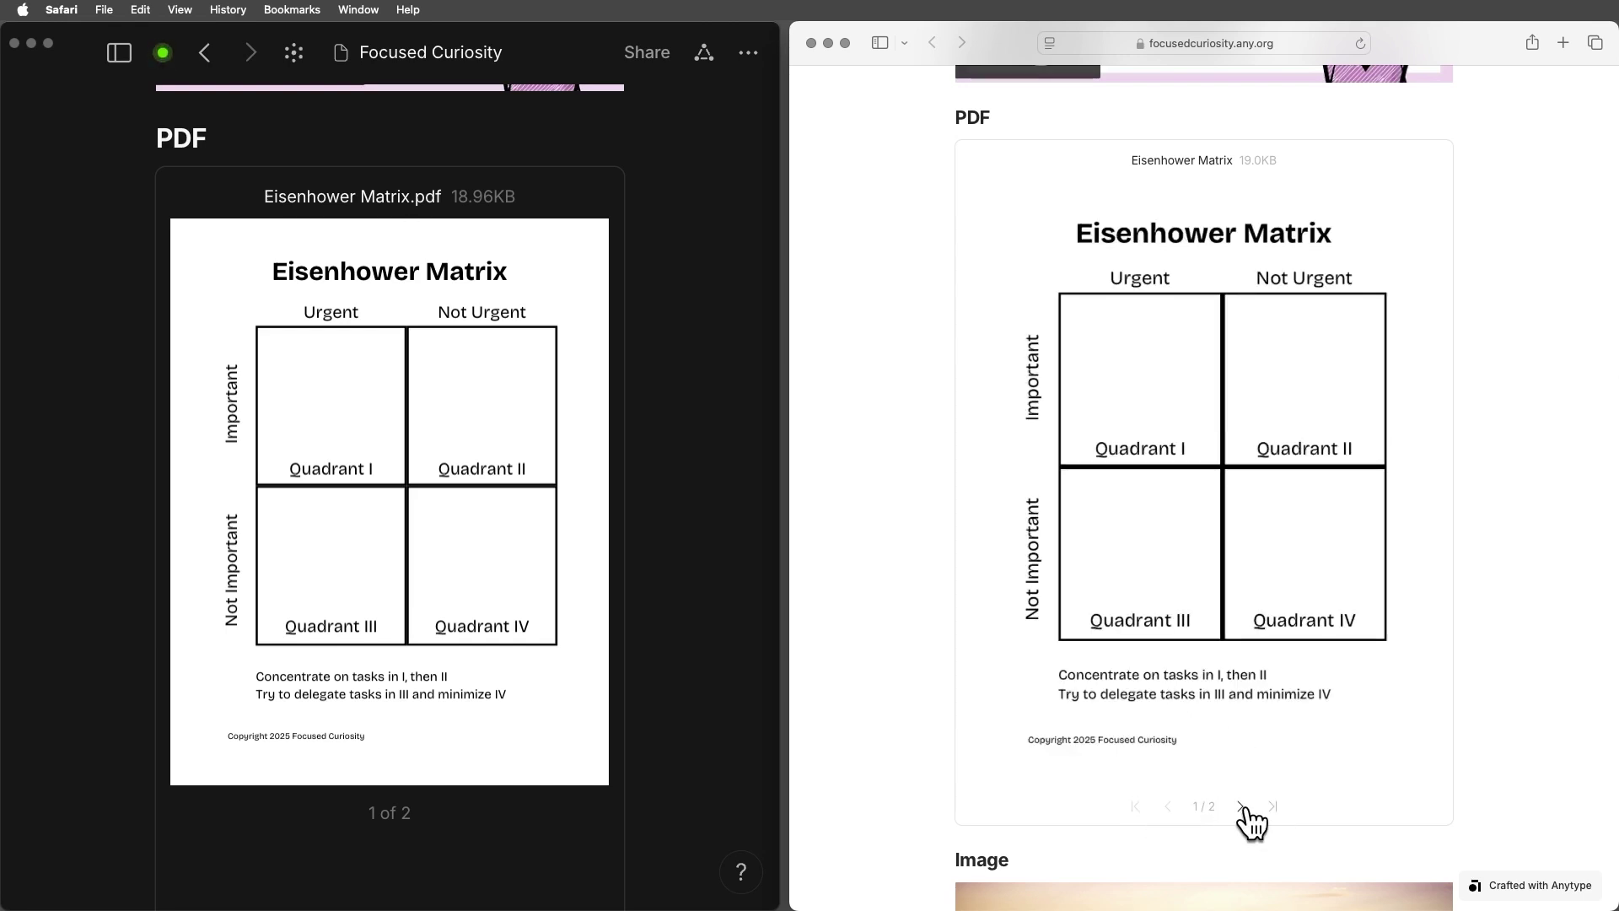
# - Examine the Image and Audio sections of the published page and move the audio playback to about 0:02
pyautogui.scroll(-10, 1055, 714)
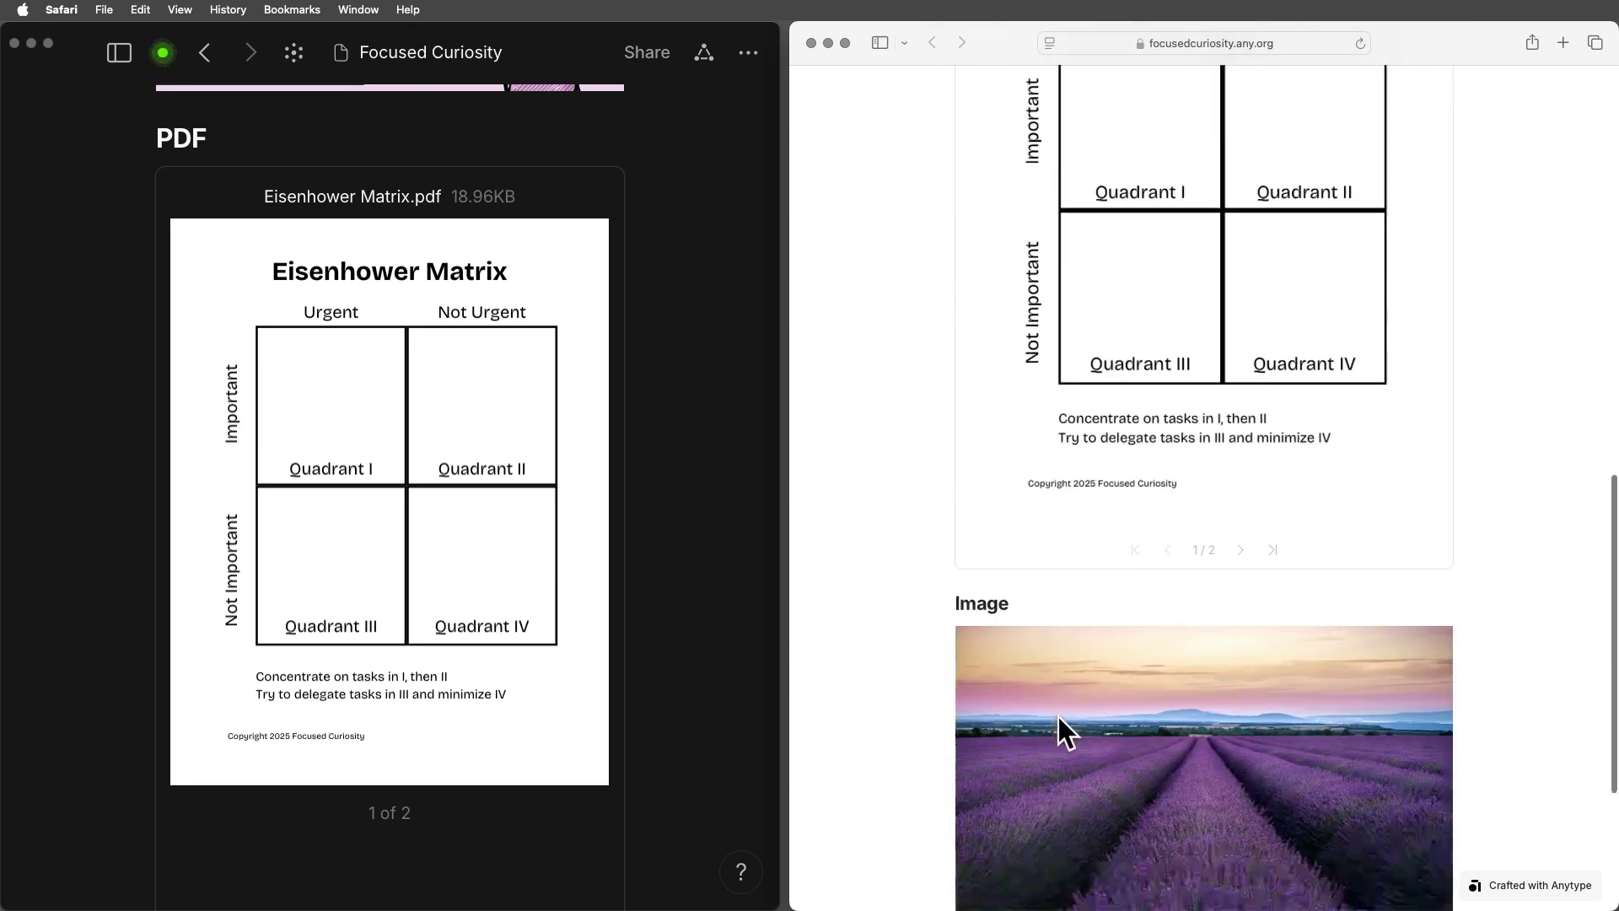
pyautogui.scroll(-12, 613, 654)
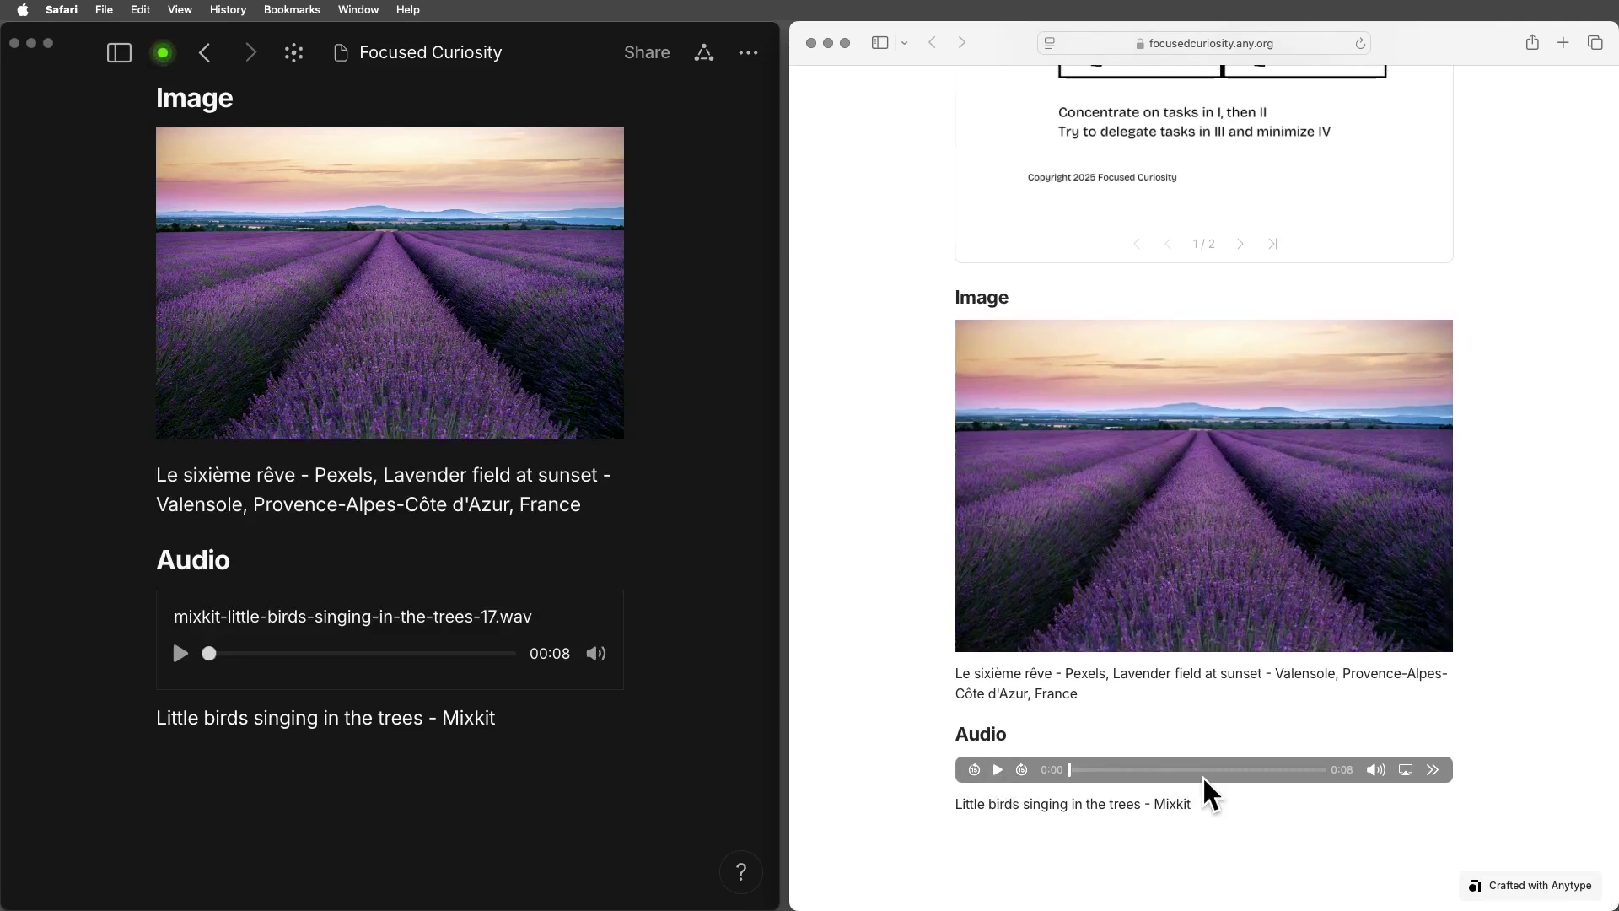
pyautogui.click(1147, 769)
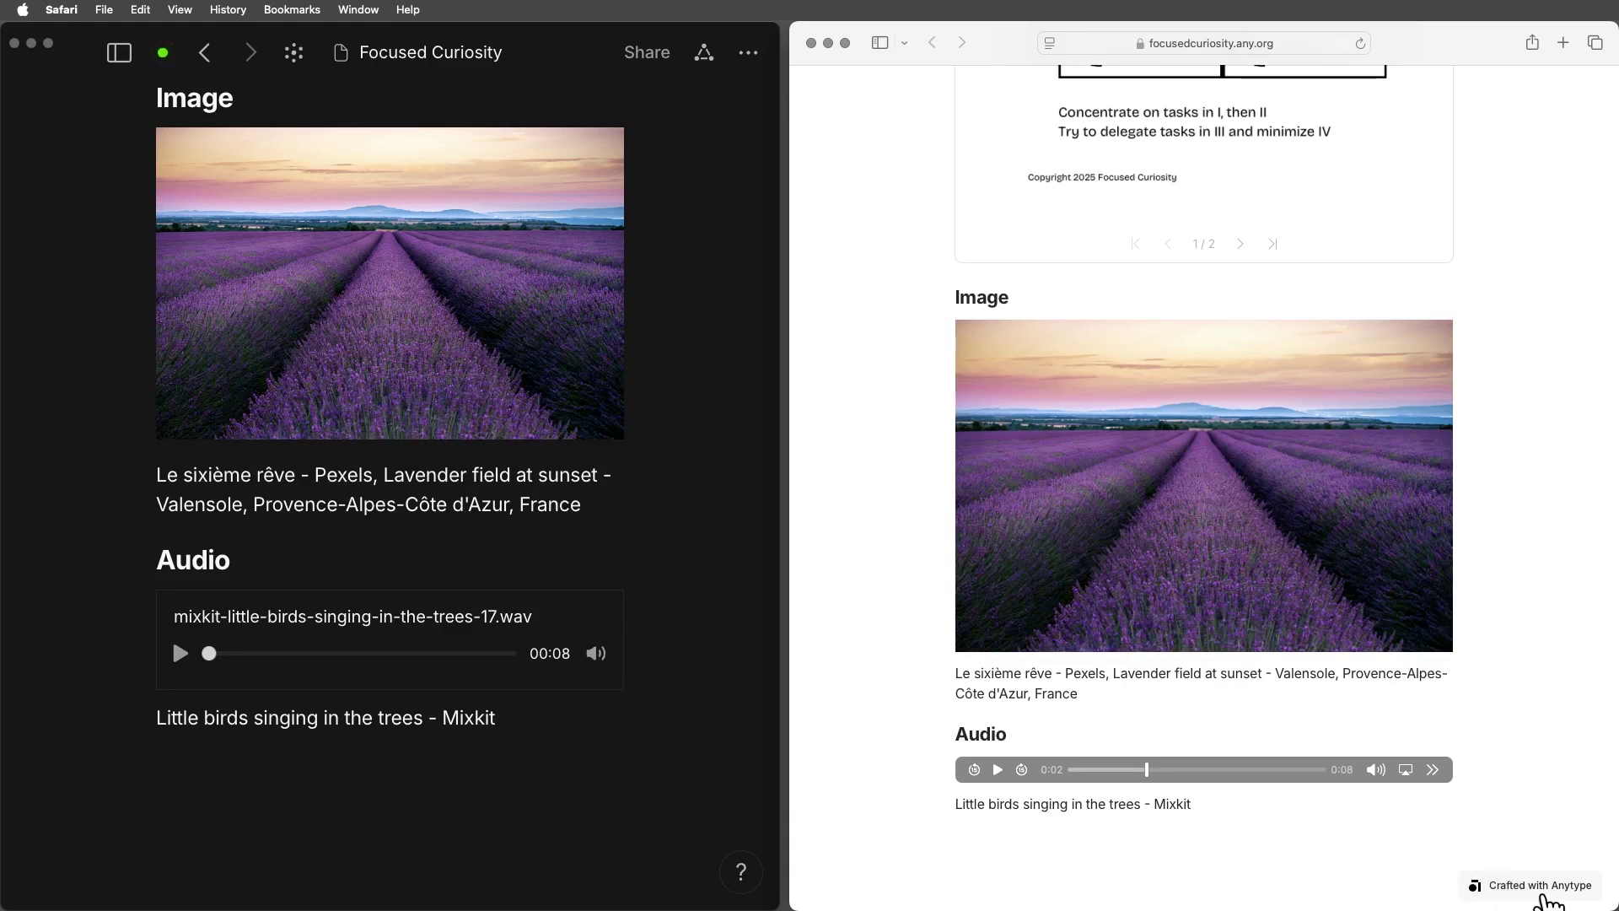
# - Follow the "Crafted with Anytype" link, return to the published page, and close the browser window
pyautogui.click(1534, 887)
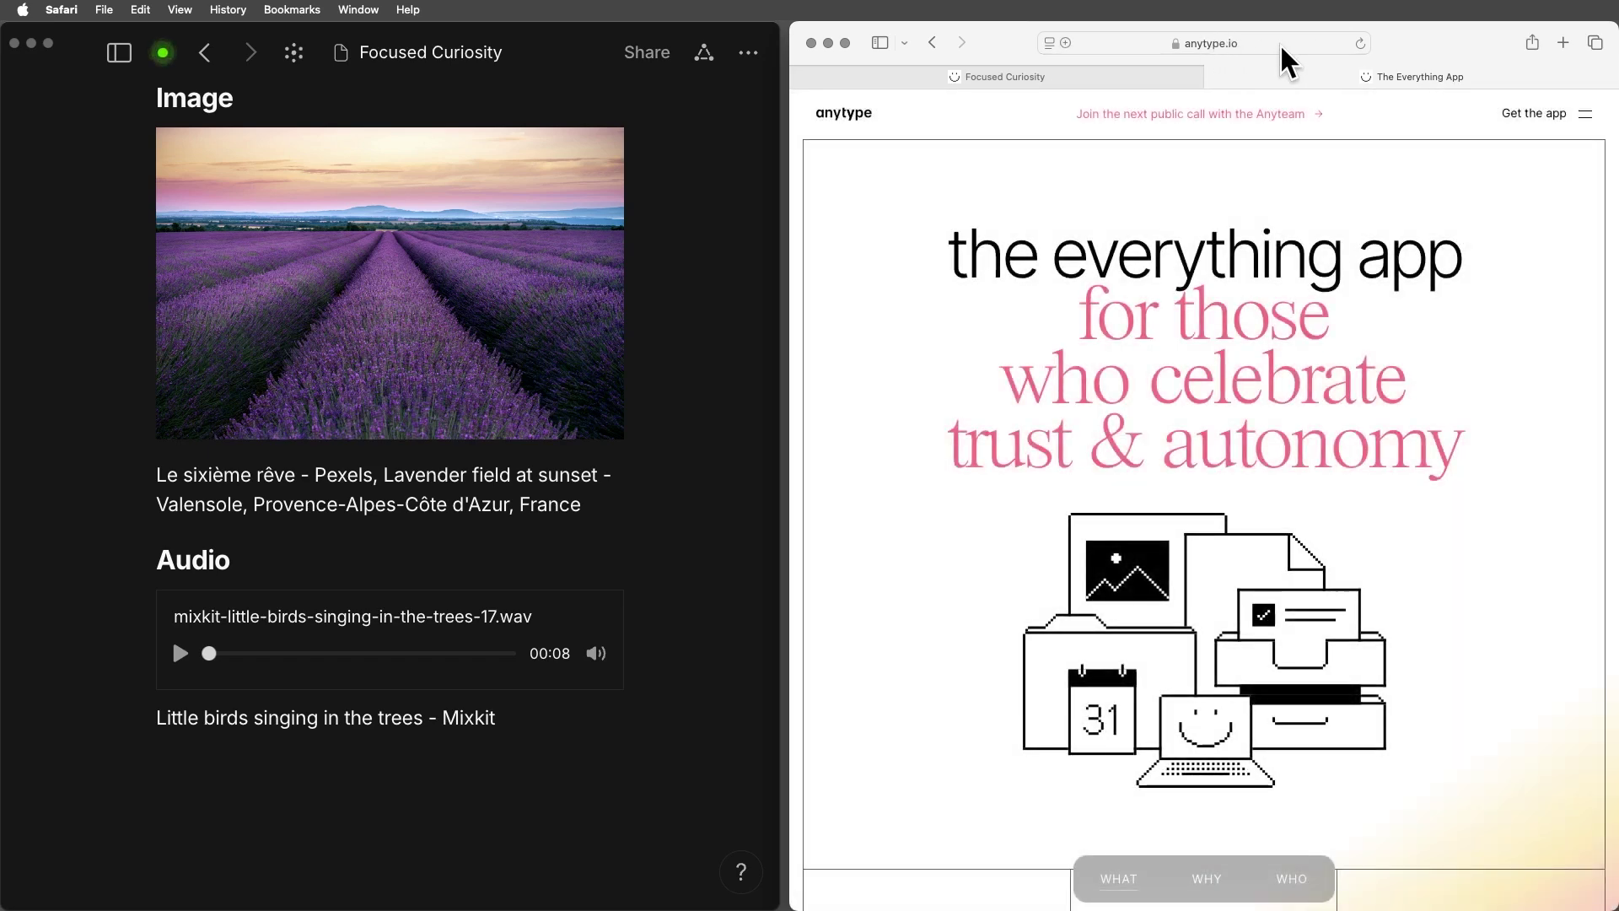
pyautogui.click(1110, 82)
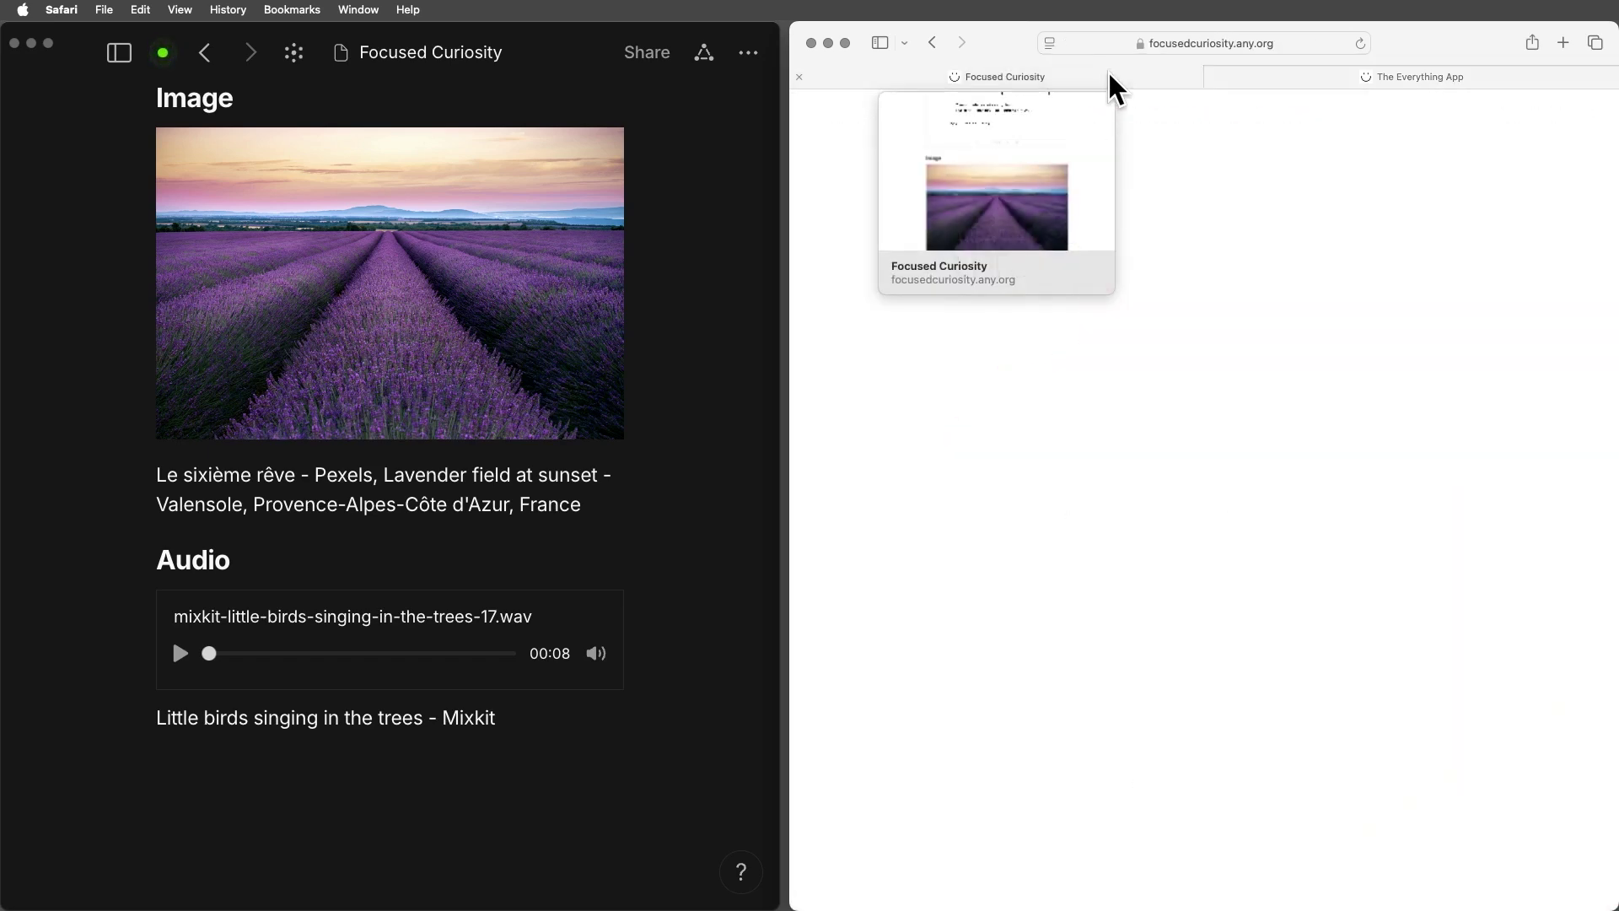
pyautogui.click(811, 43)
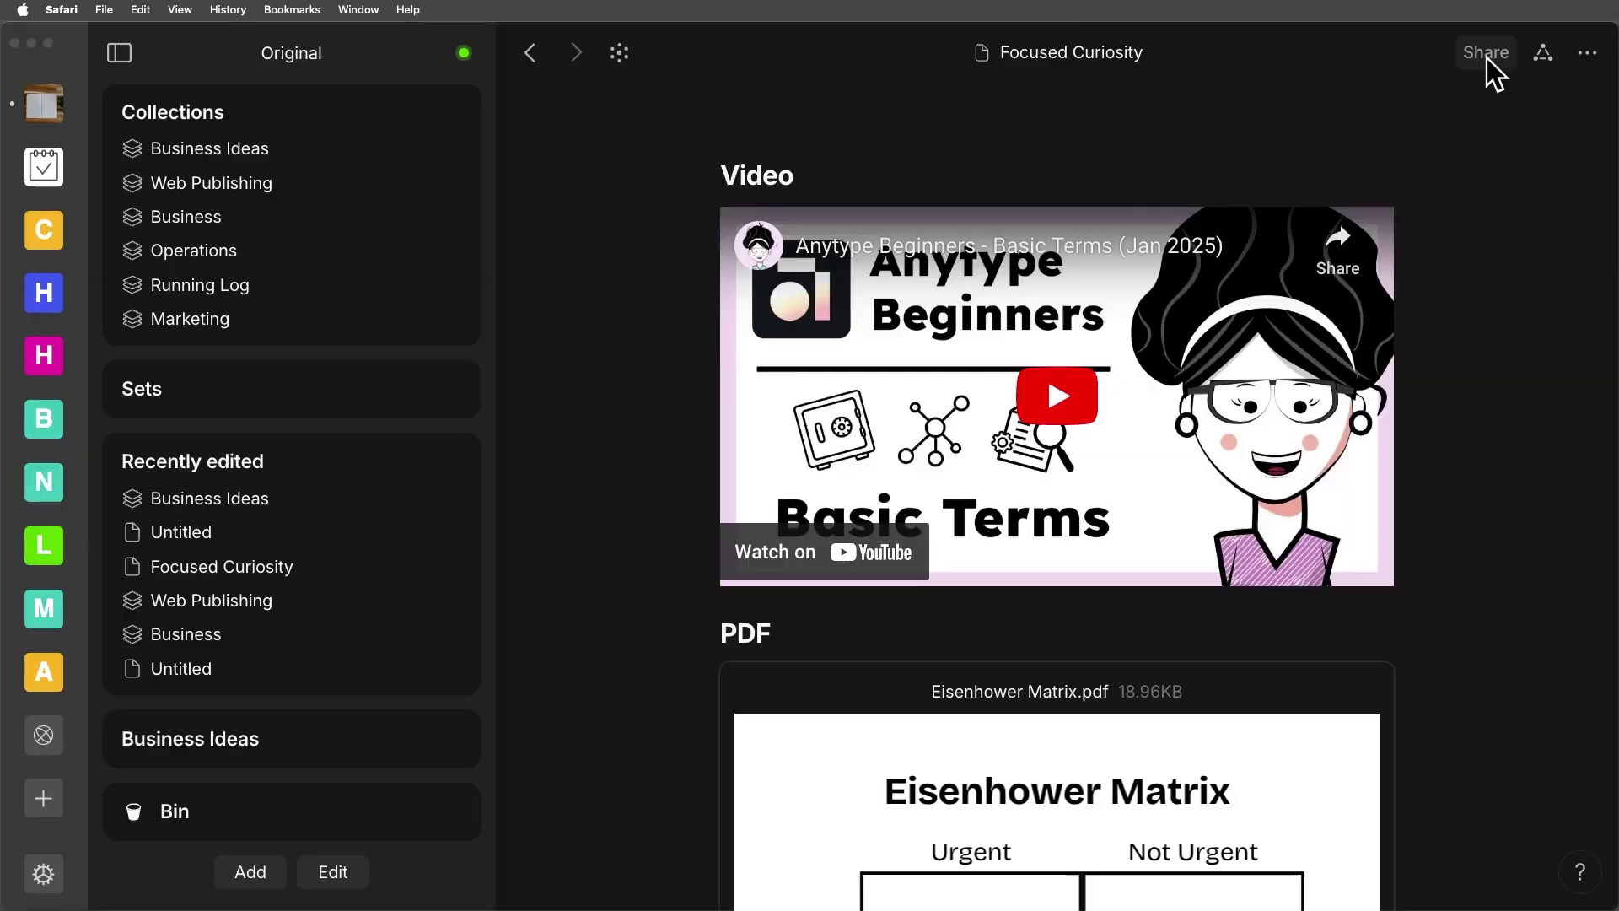
# - Update the published version of the Focused Curiosity page, keeping its address as "web"
pyautogui.click(1486, 54)
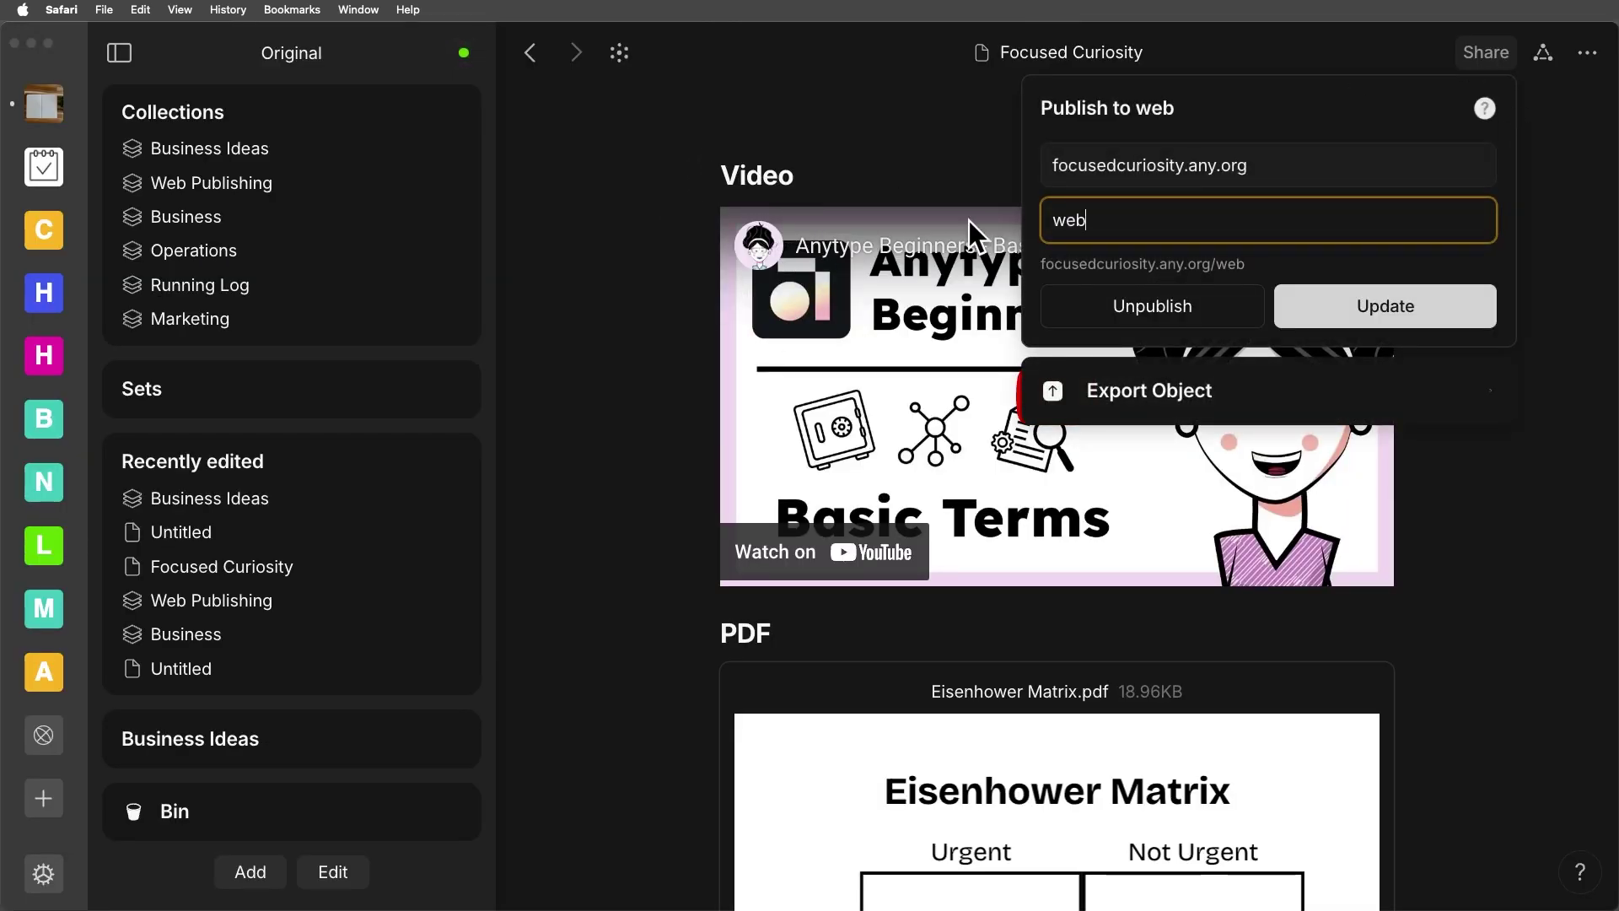
pyautogui.moveTo(1259, 256)
pyautogui.click(1380, 317)
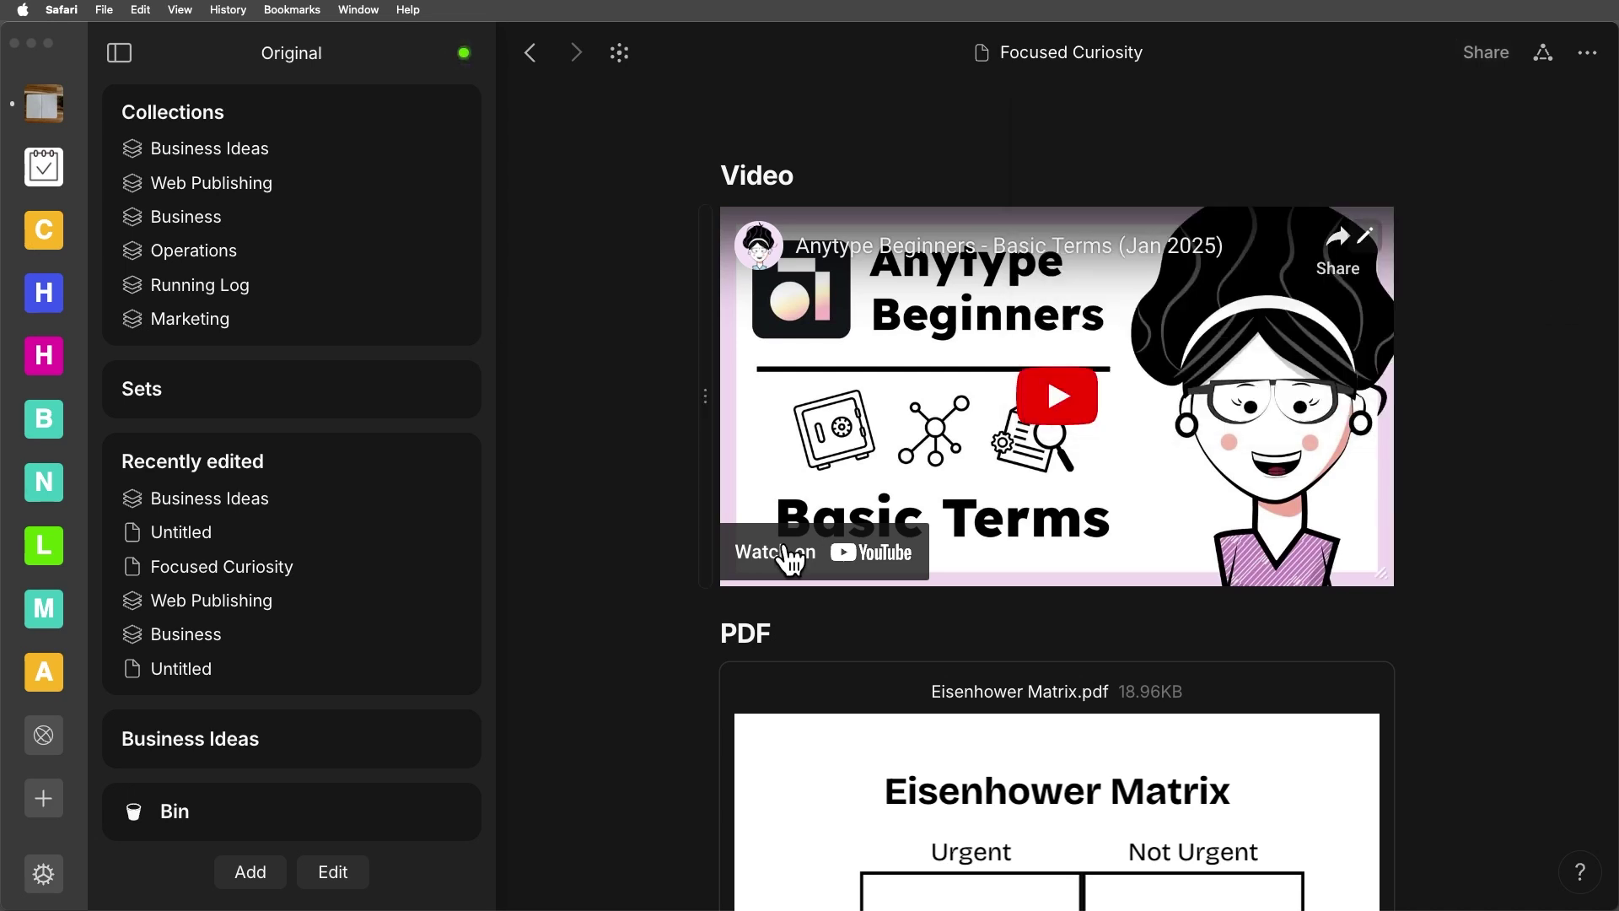
# - Open the My Sites list in the data management settings and show the options for the Focused Curiosity site
pyautogui.click(43, 874)
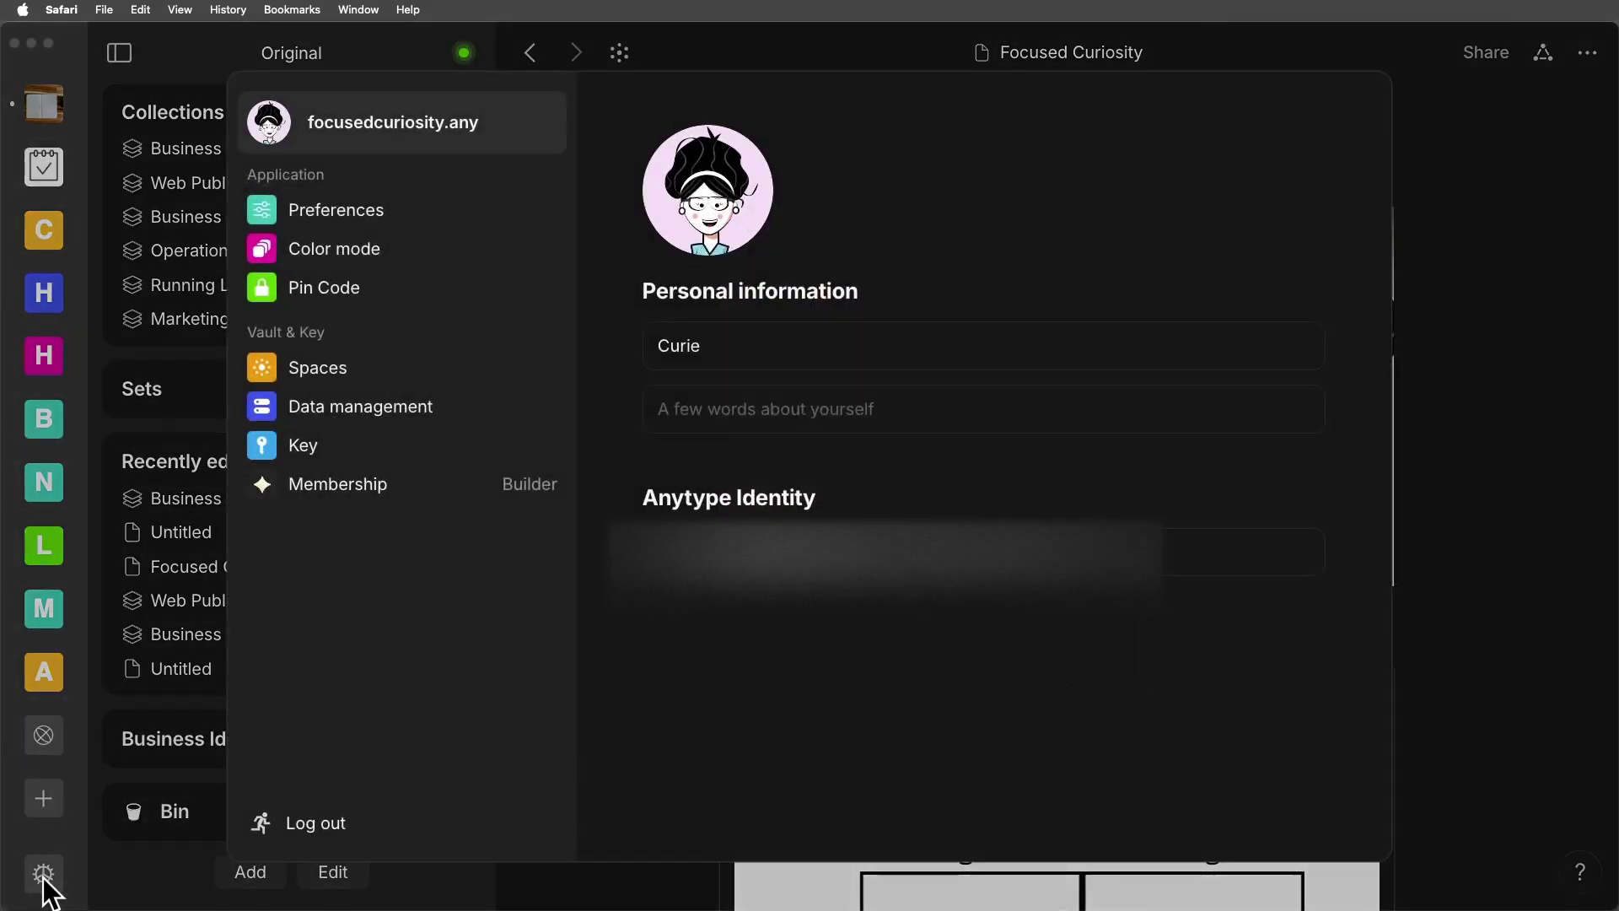
pyautogui.click(384, 407)
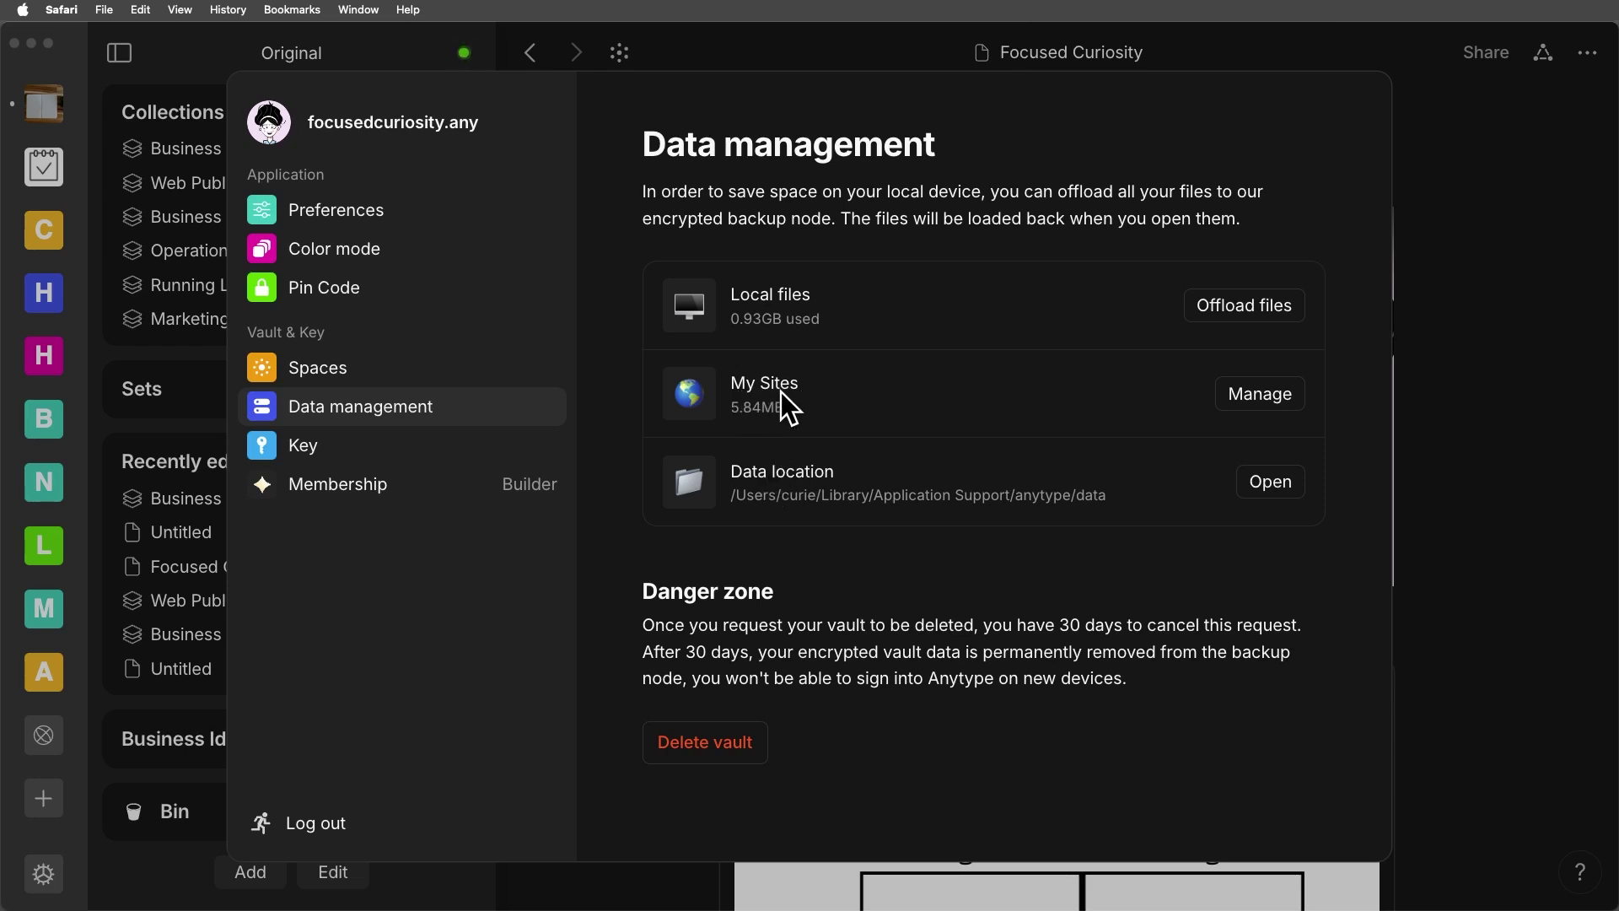
pyautogui.click(1266, 396)
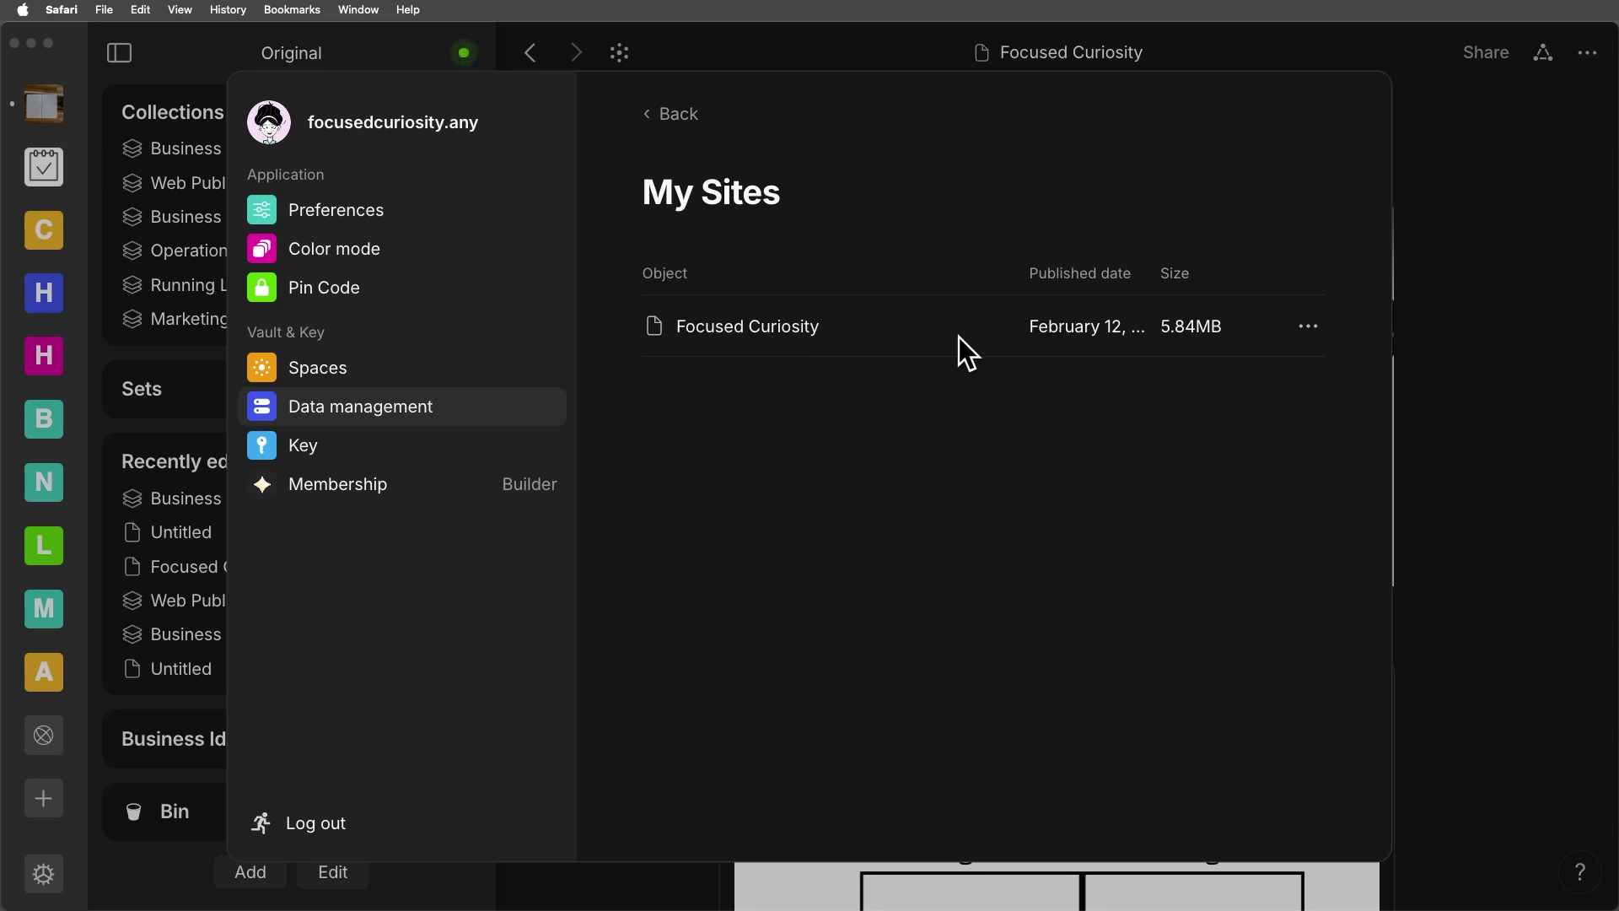
pyautogui.click(1309, 327)
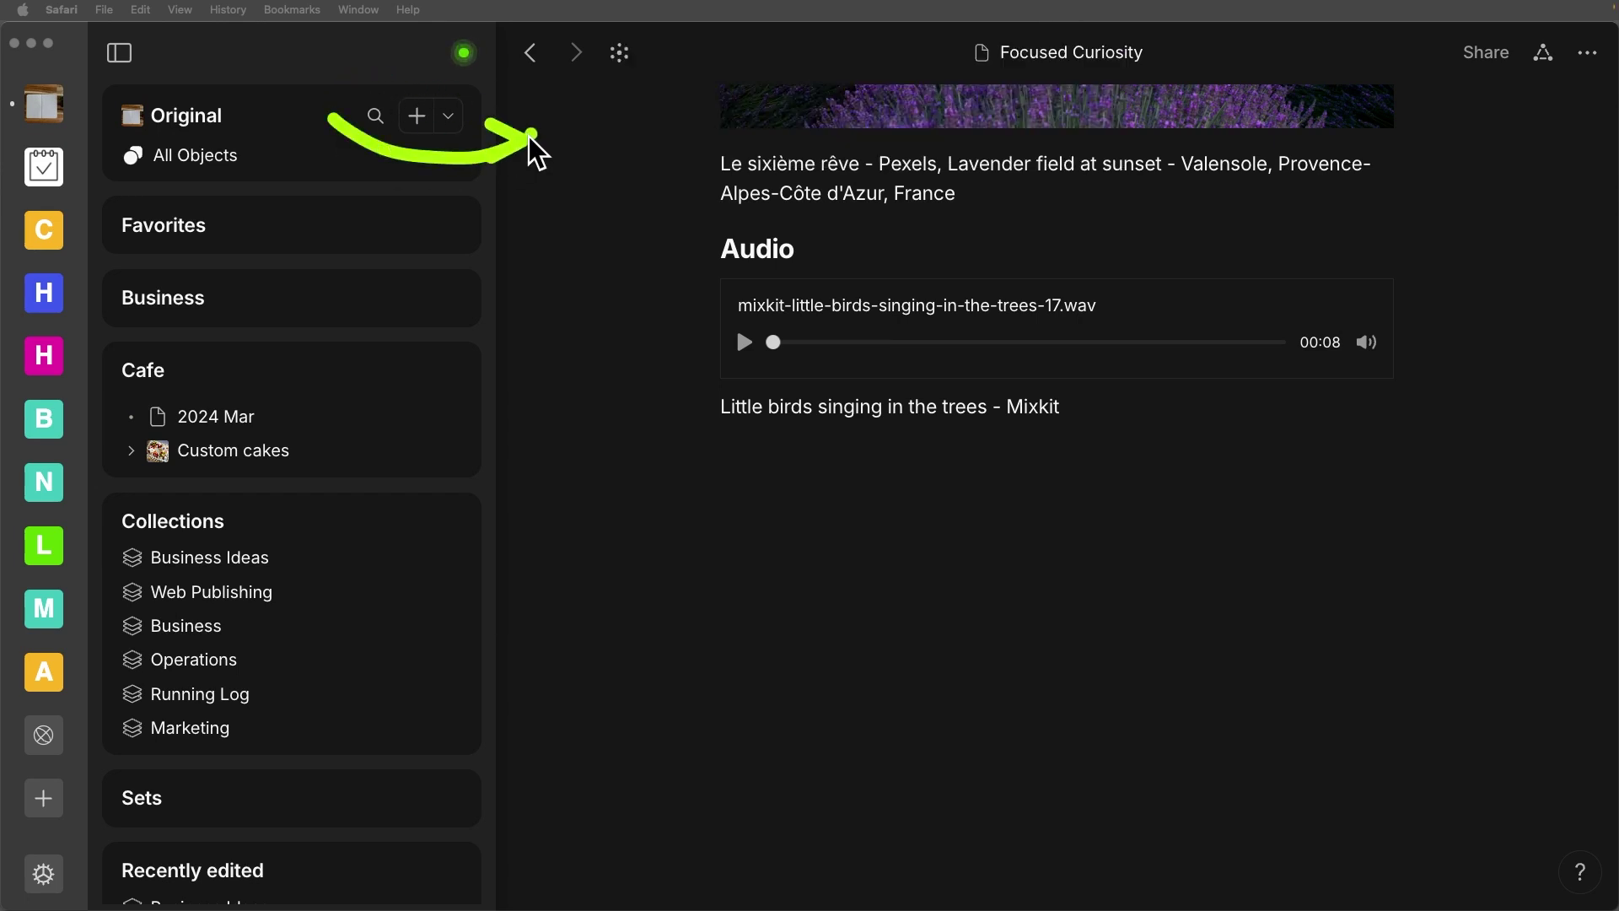
# - Examine the space's object search, new object command and list of object types, closing each without creating anything
pyautogui.click(376, 116)
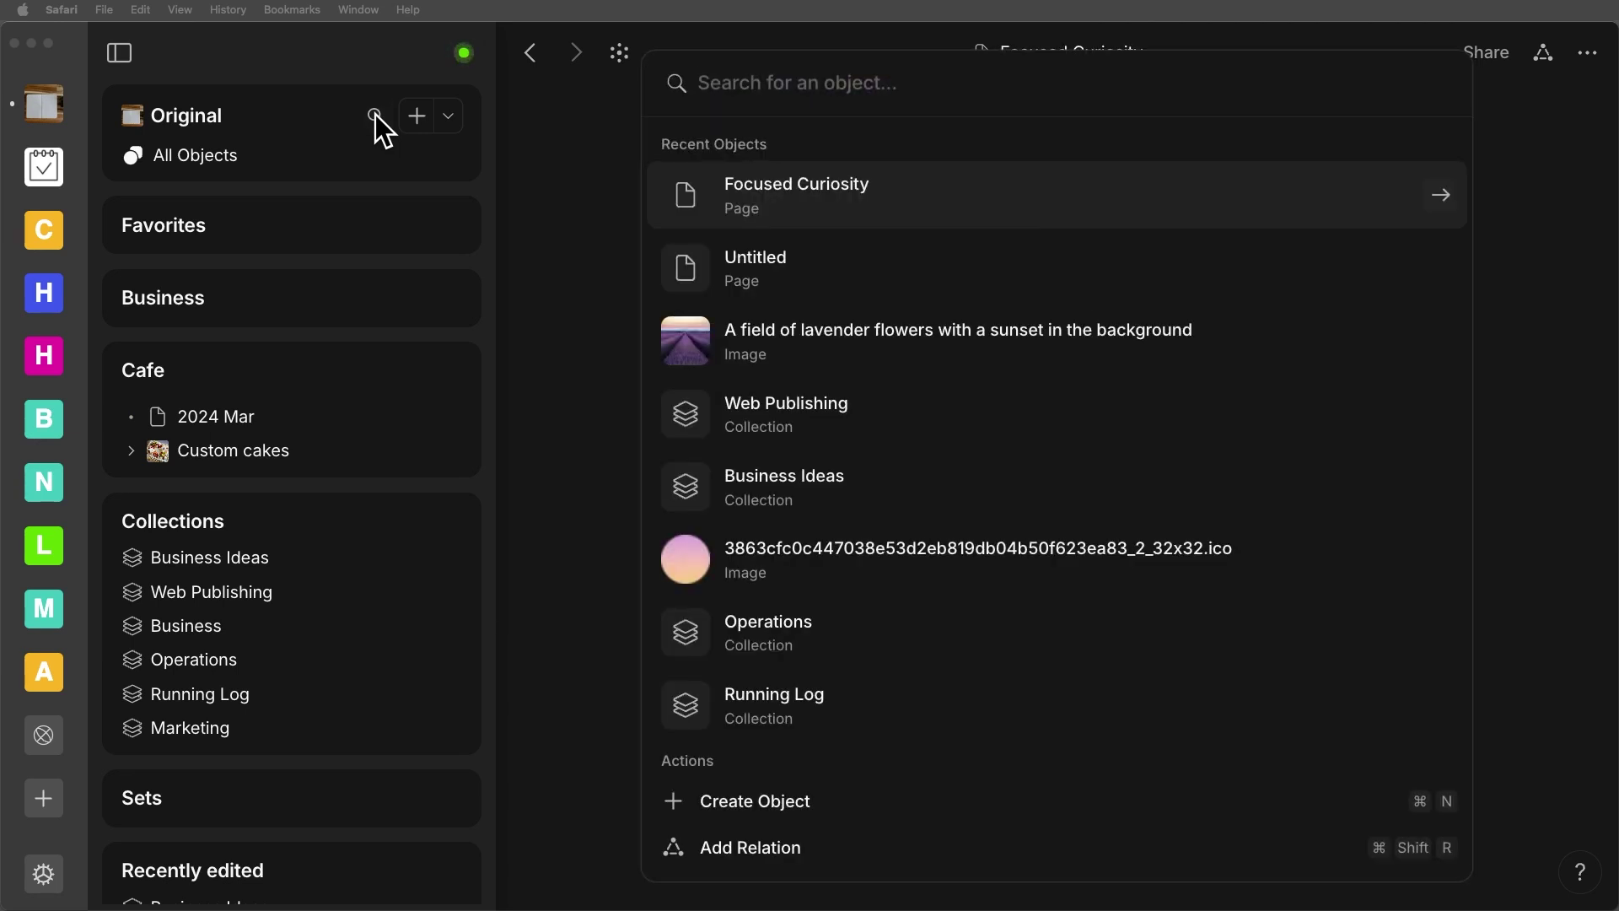
pyautogui.press('Escape')
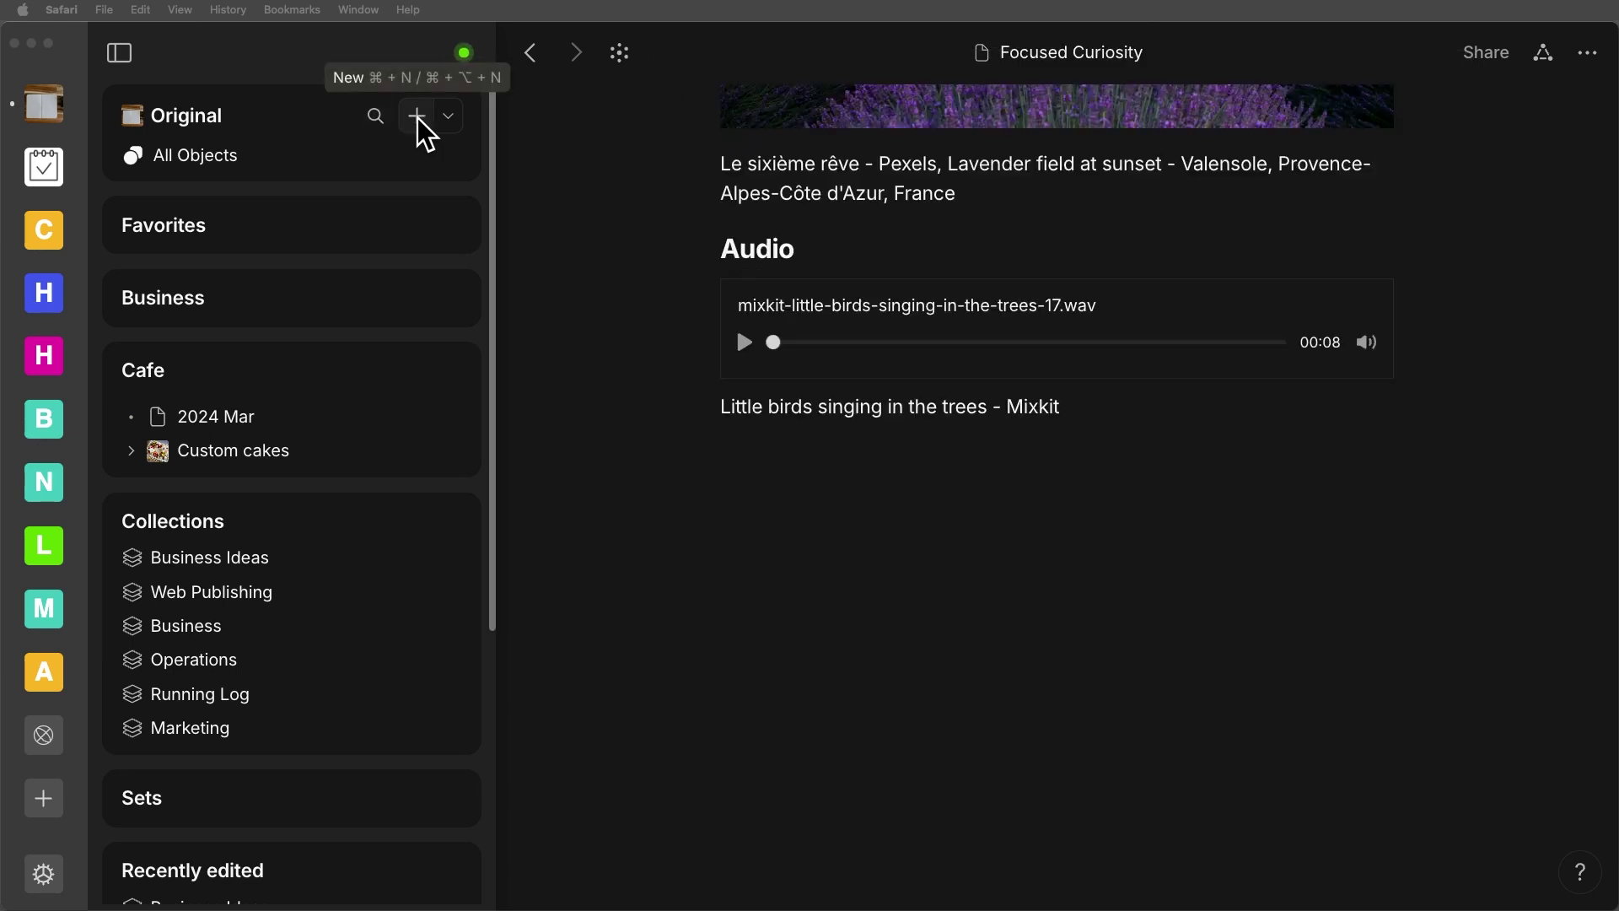
pyautogui.click(418, 118)
pyautogui.press('Escape')
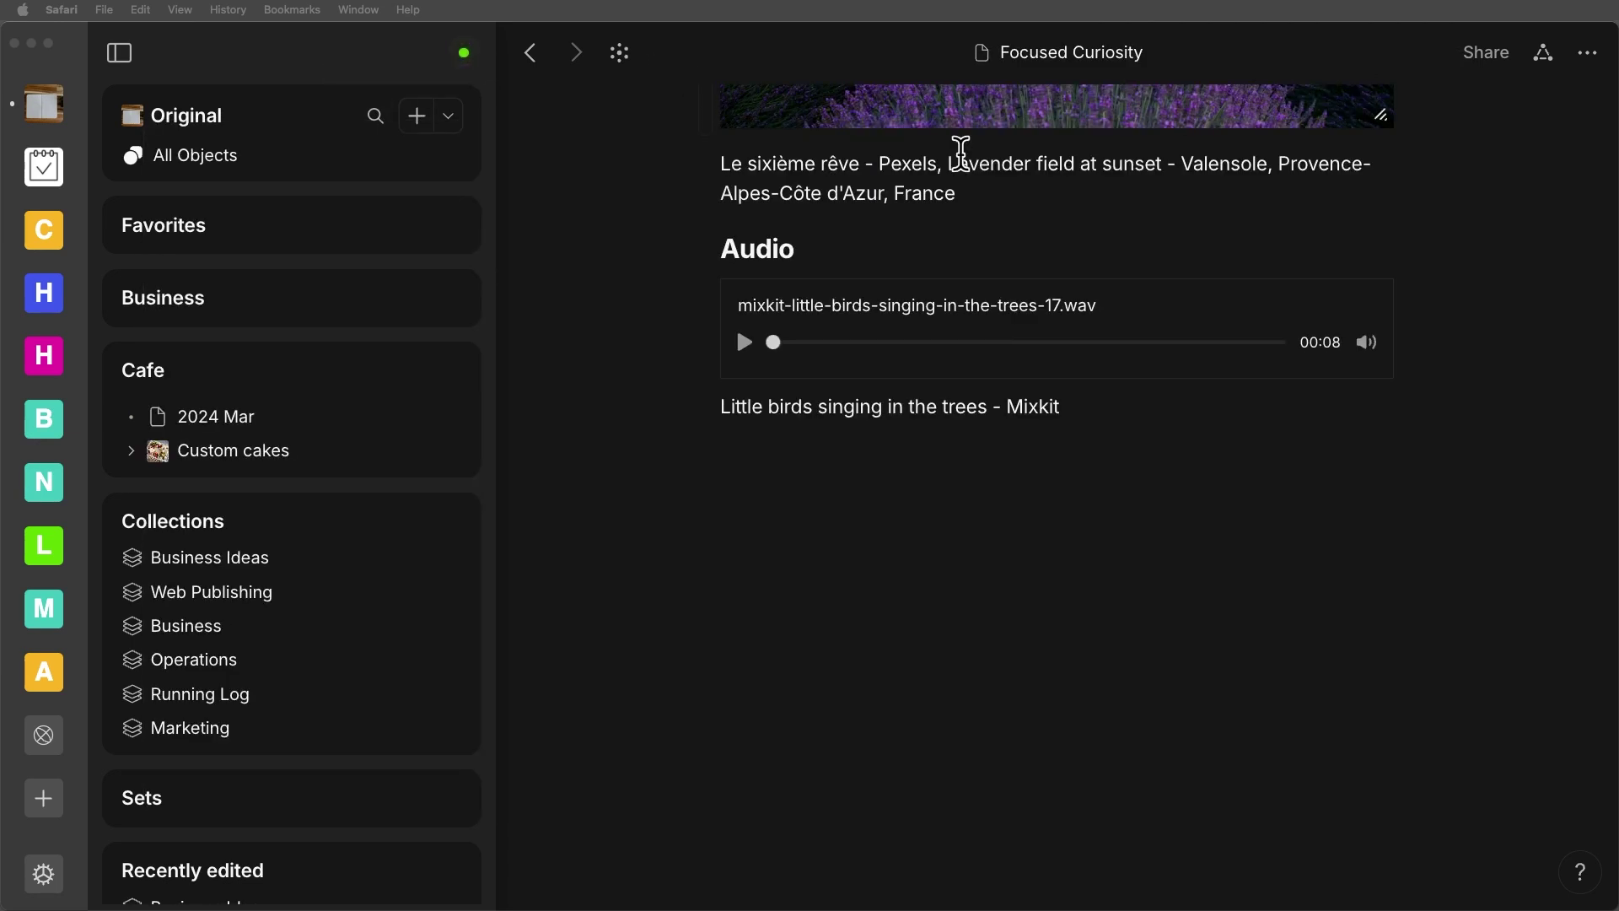
pyautogui.click(450, 123)
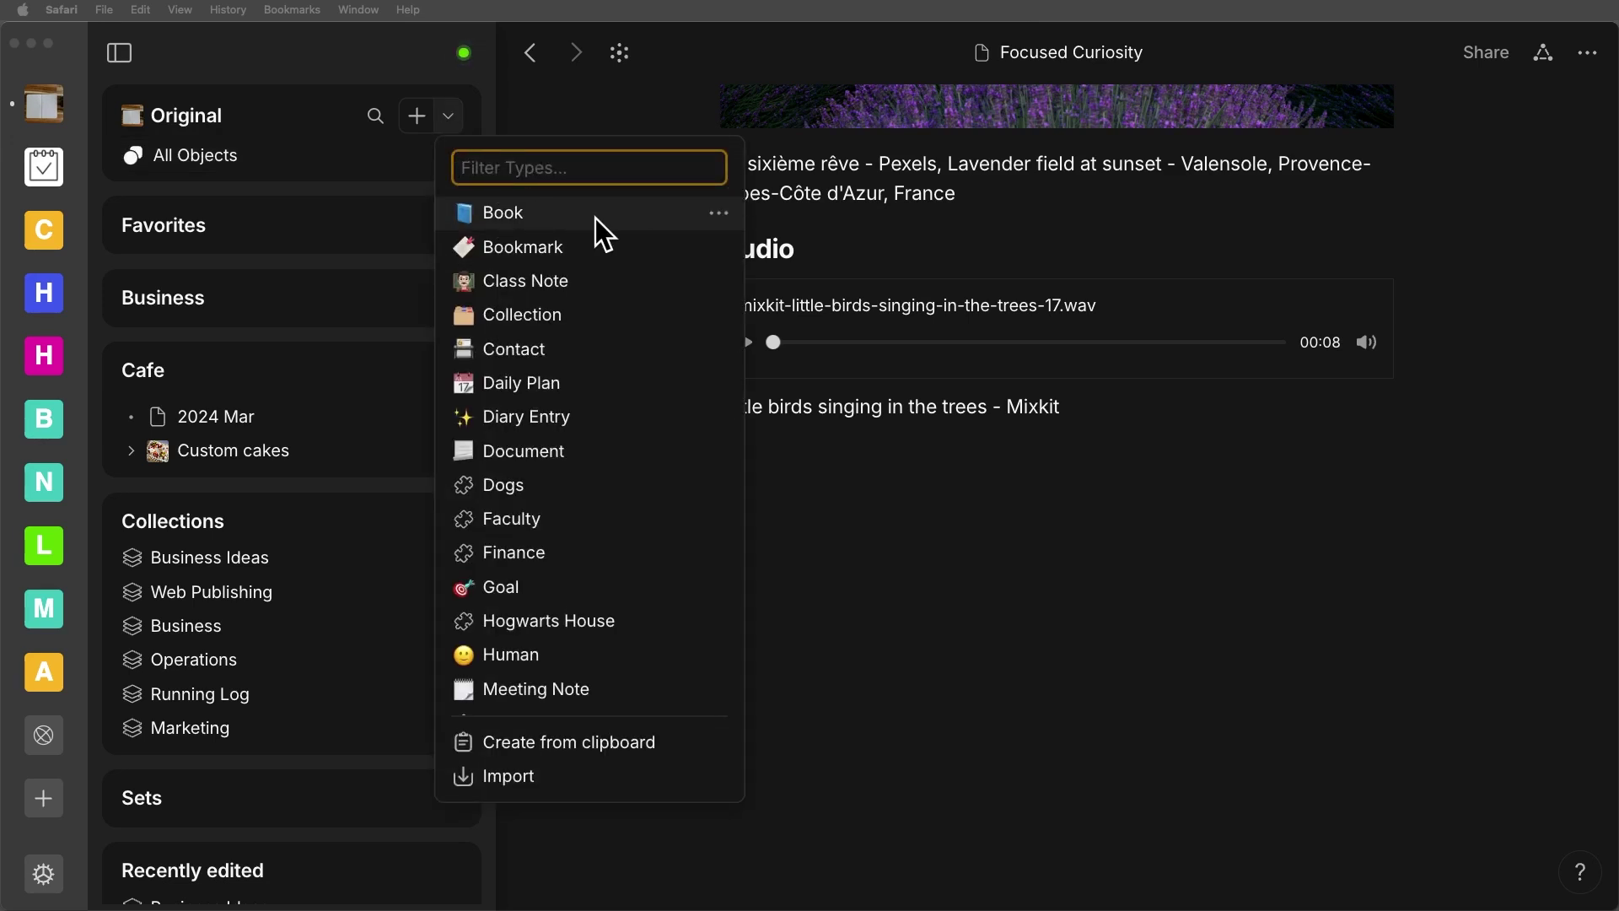
pyautogui.click(594, 108)
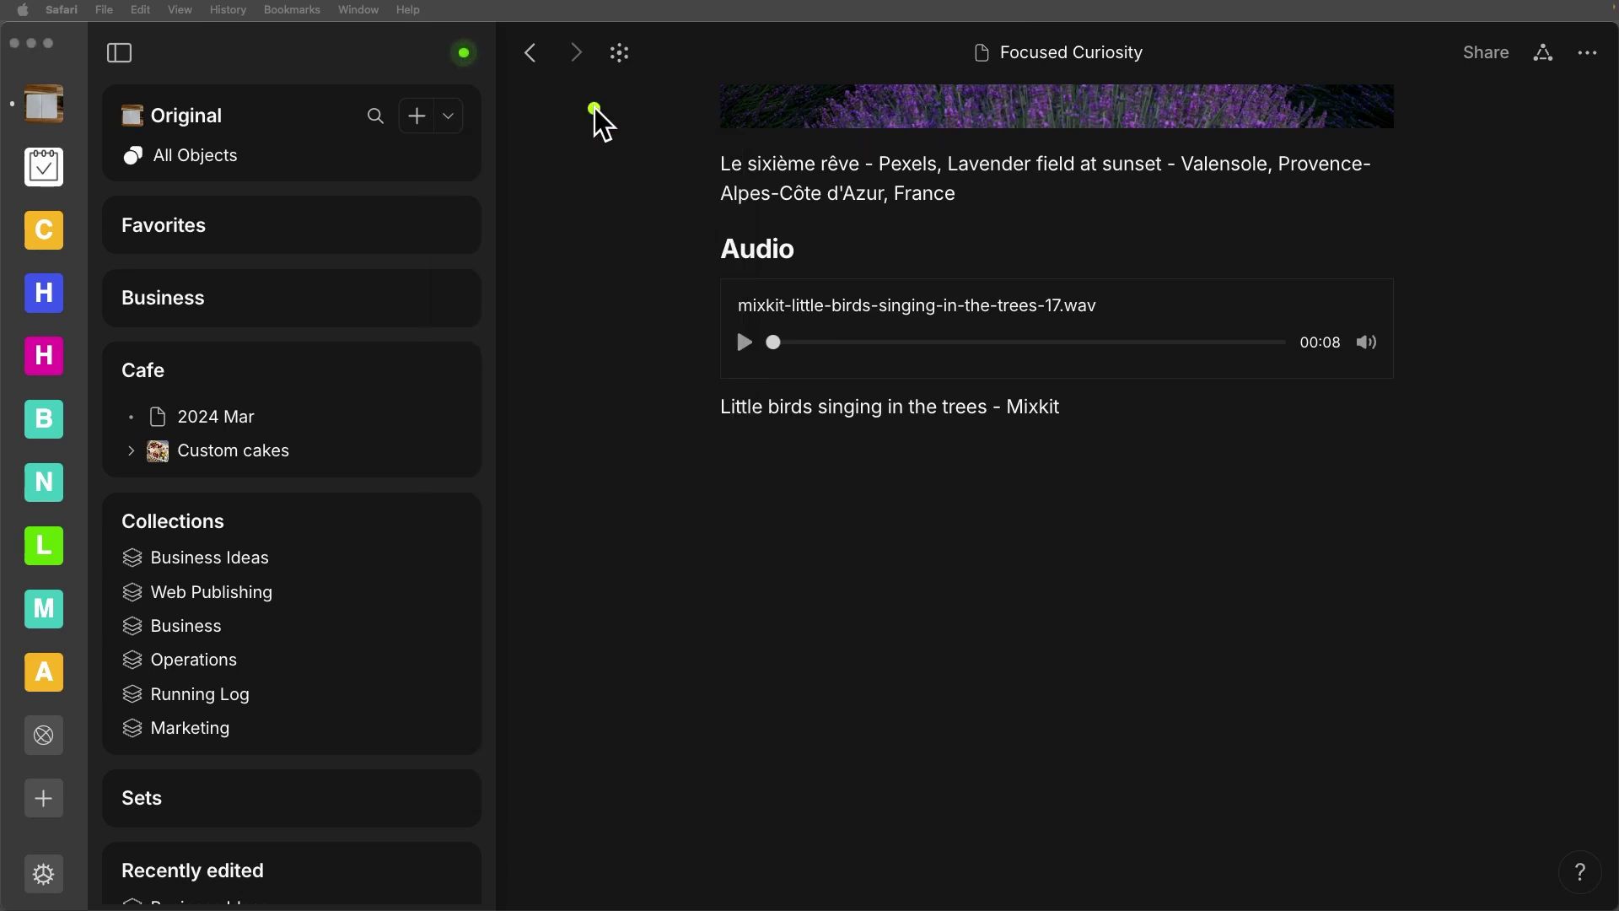
pyautogui.moveTo(539, 98); pyautogui.dragTo(537, 33)
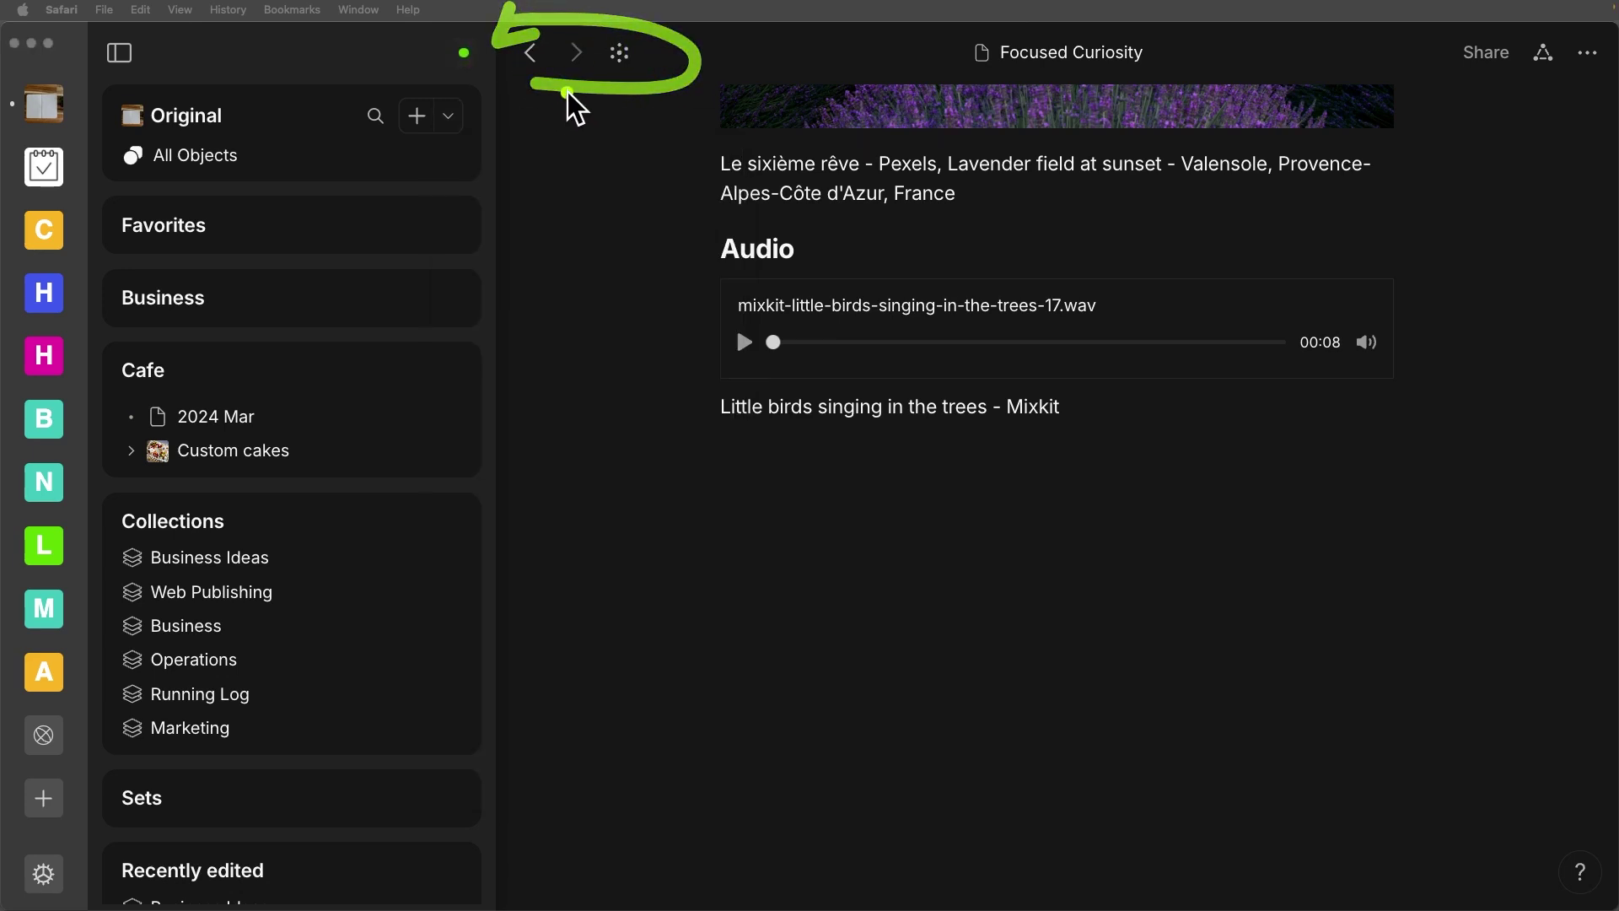
pyautogui.click(577, 58)
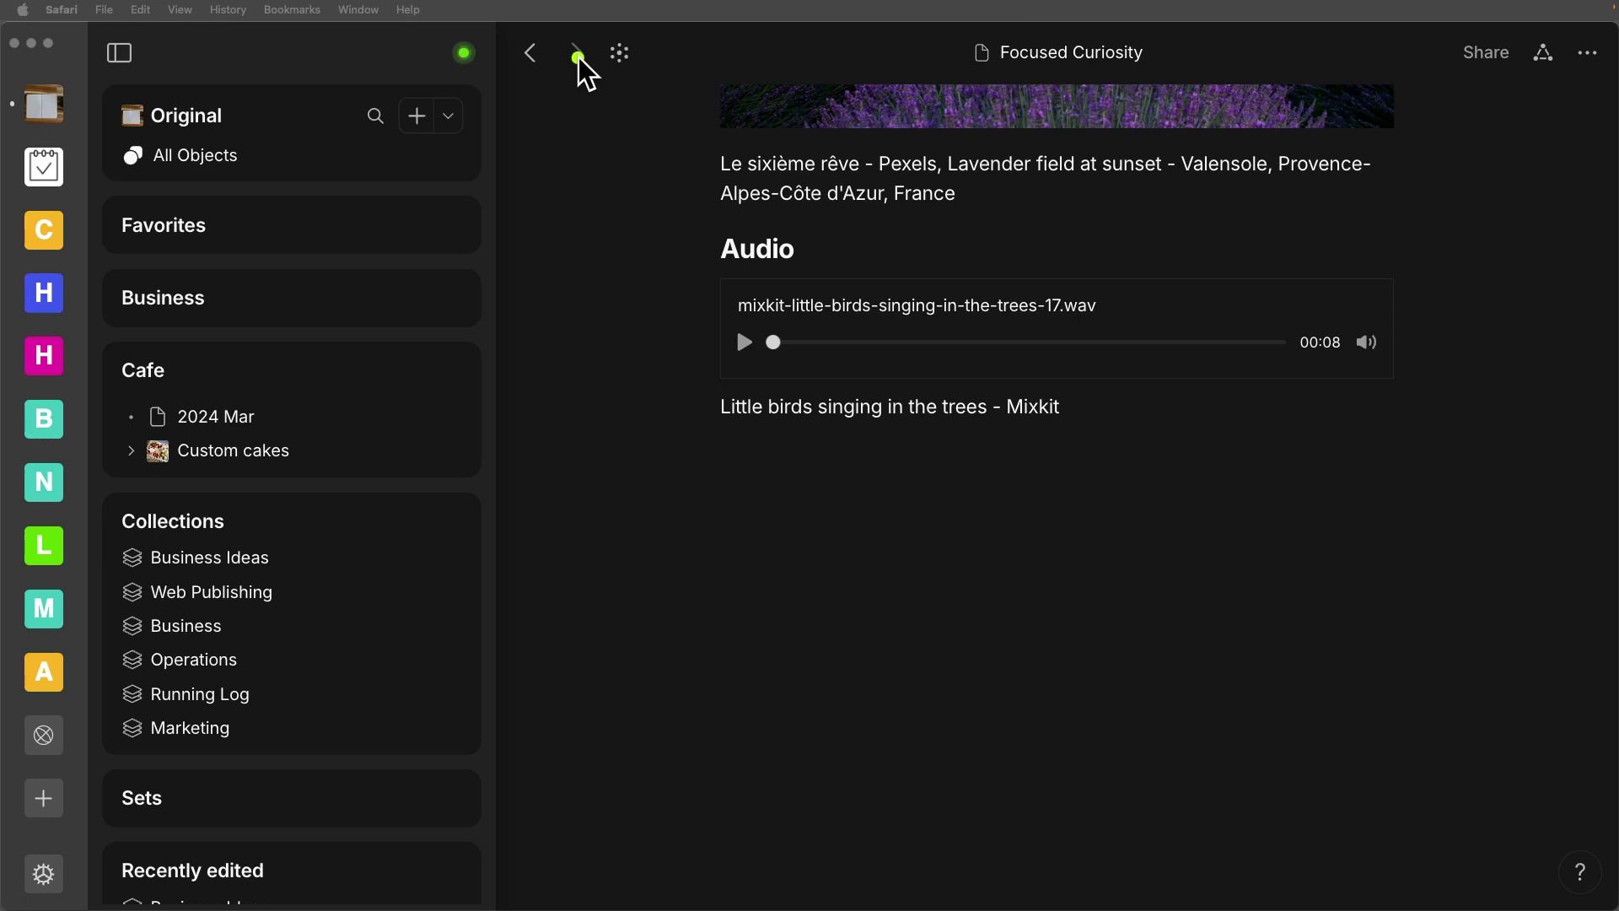
pyautogui.click(630, 67)
pyautogui.click(621, 53)
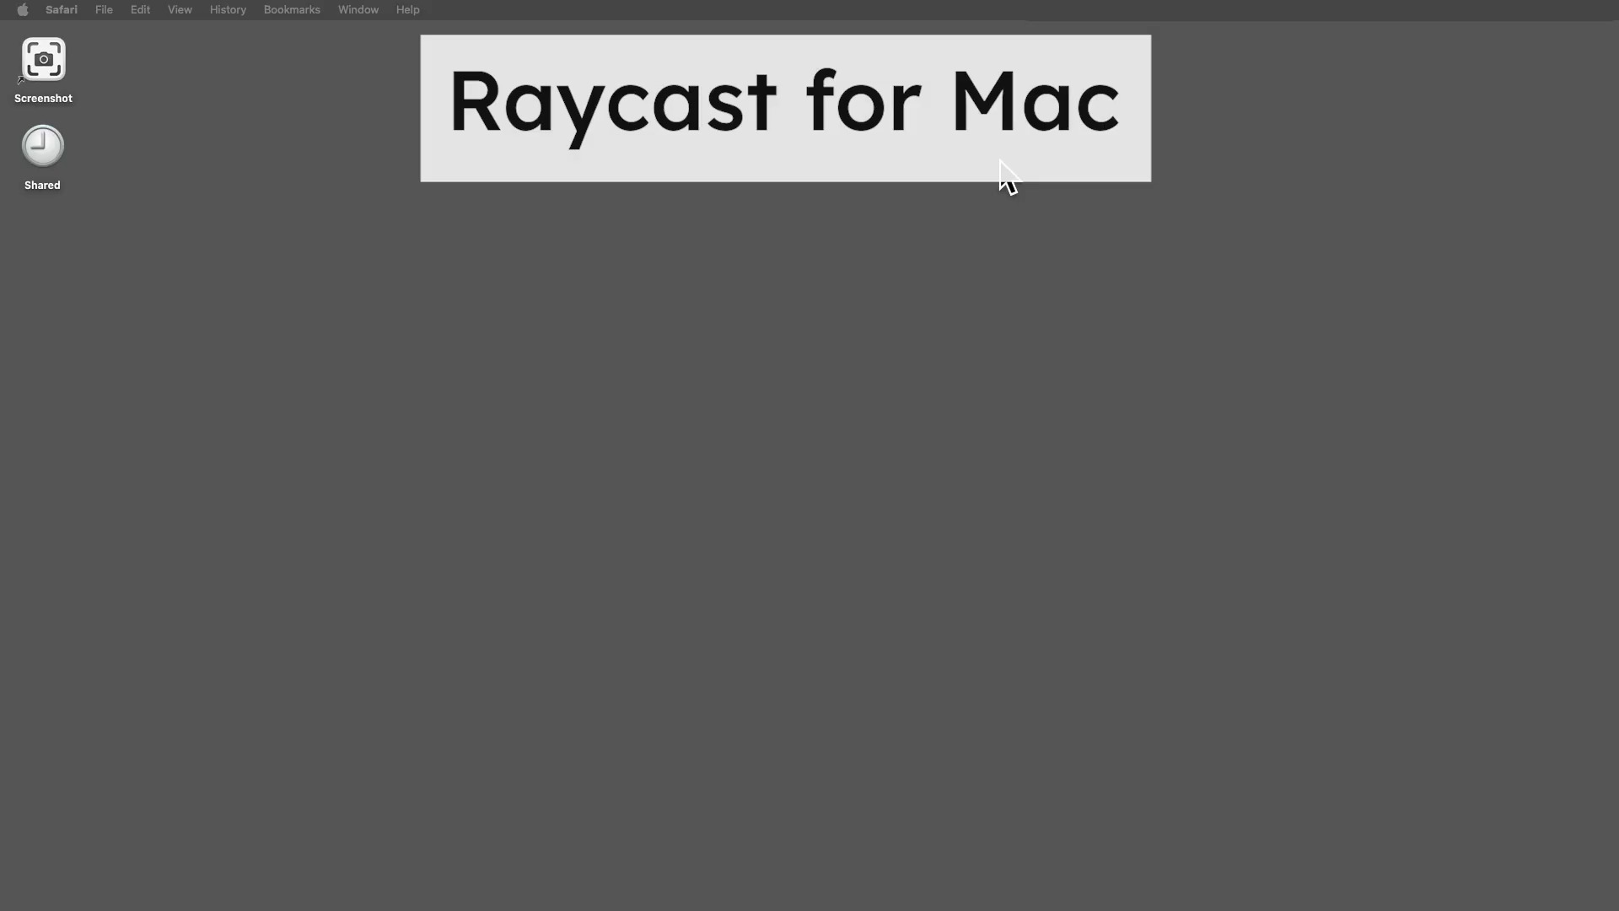
# - Open Raycast and search its apps and commands for "anytype"
pyautogui.click(1185, 11)
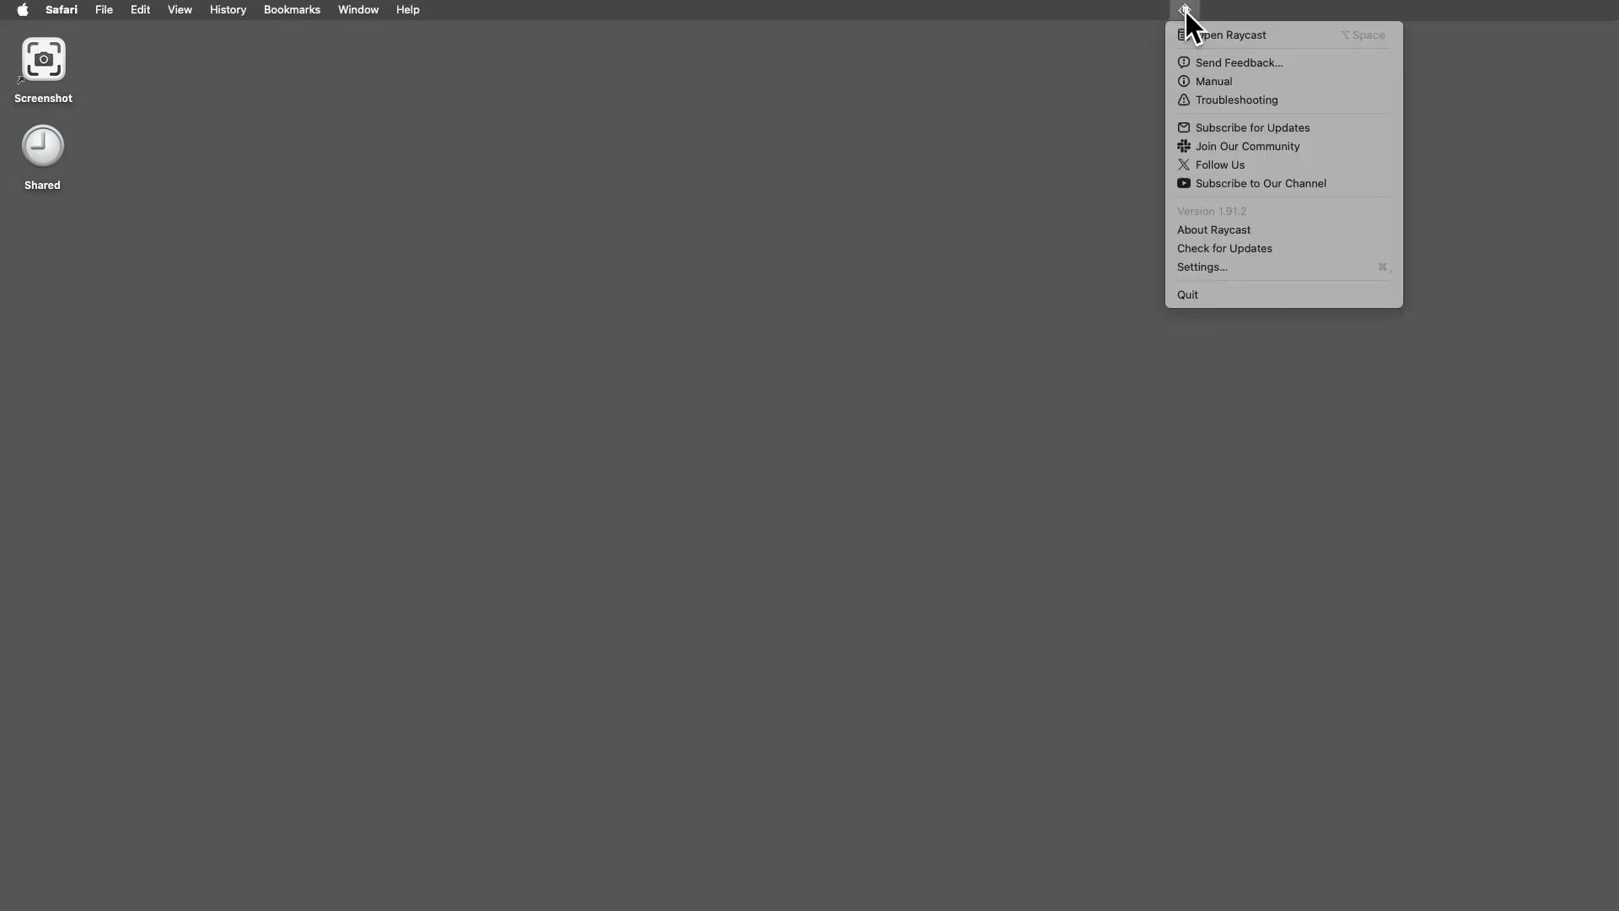
pyautogui.click(1221, 36)
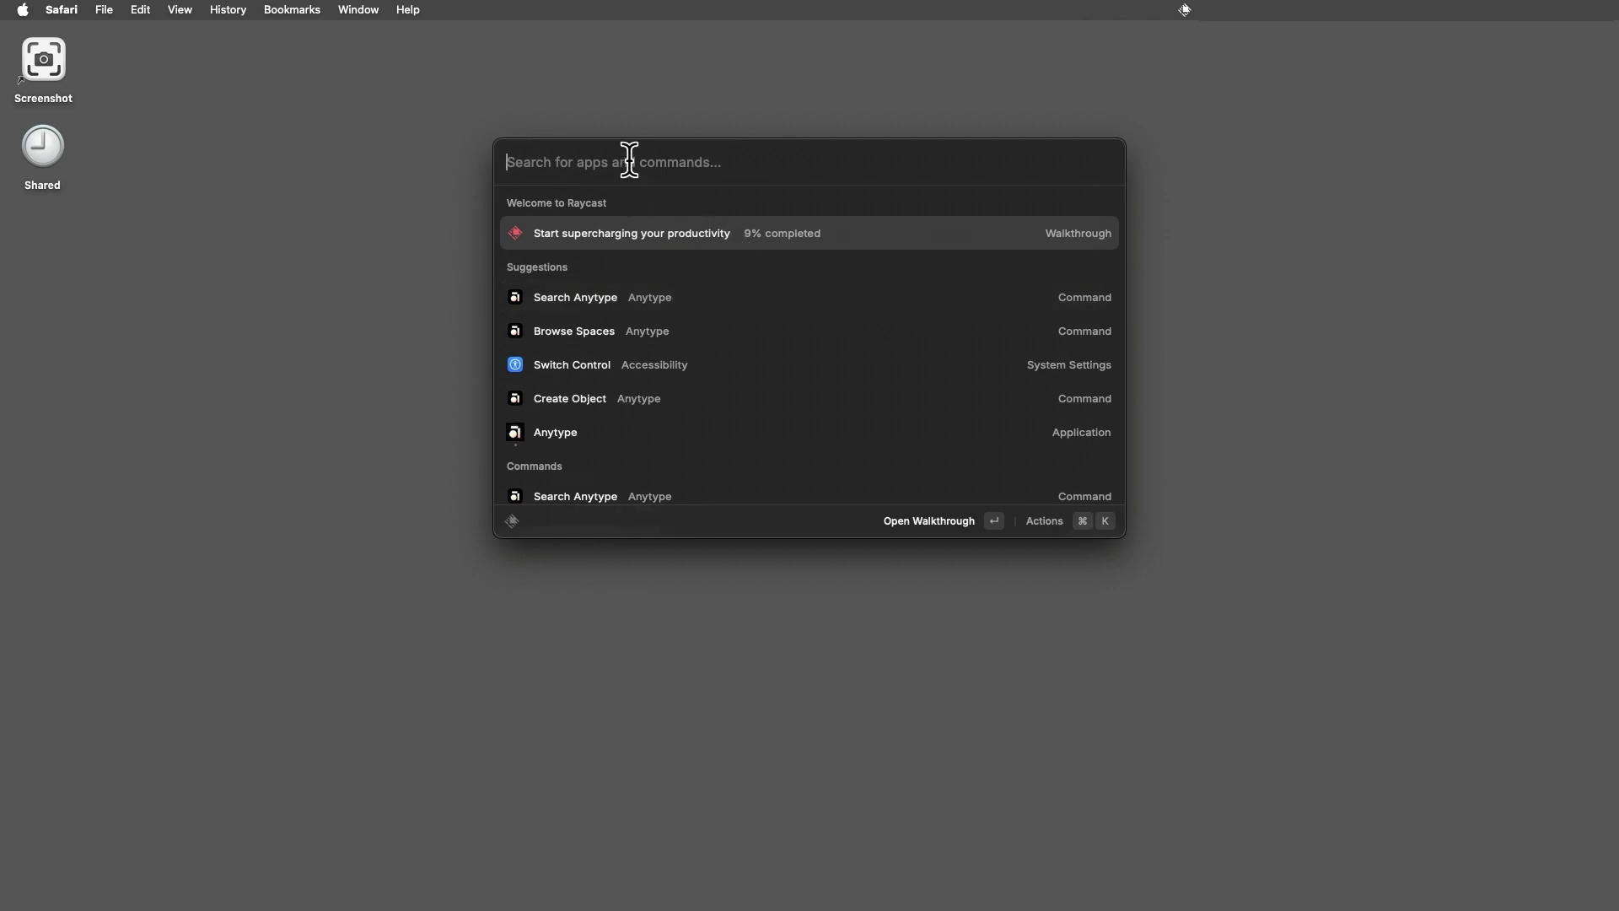
pyautogui.write('anytype')
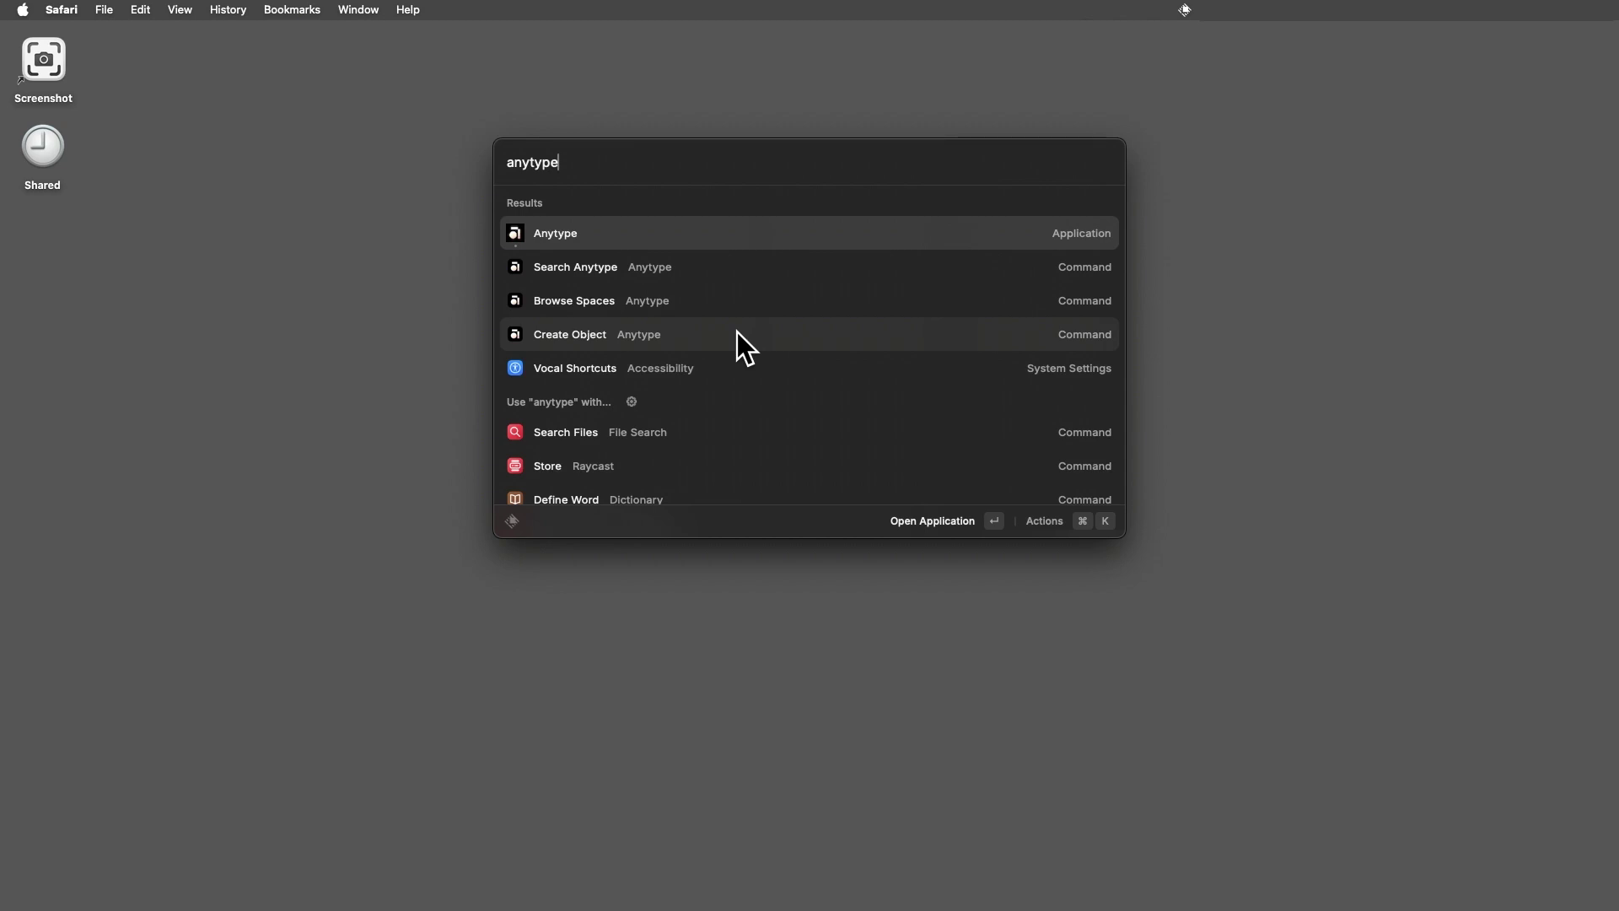
# - Run the Search Anytype command and search objects across all spaces for "business"
pyautogui.click(724, 275)
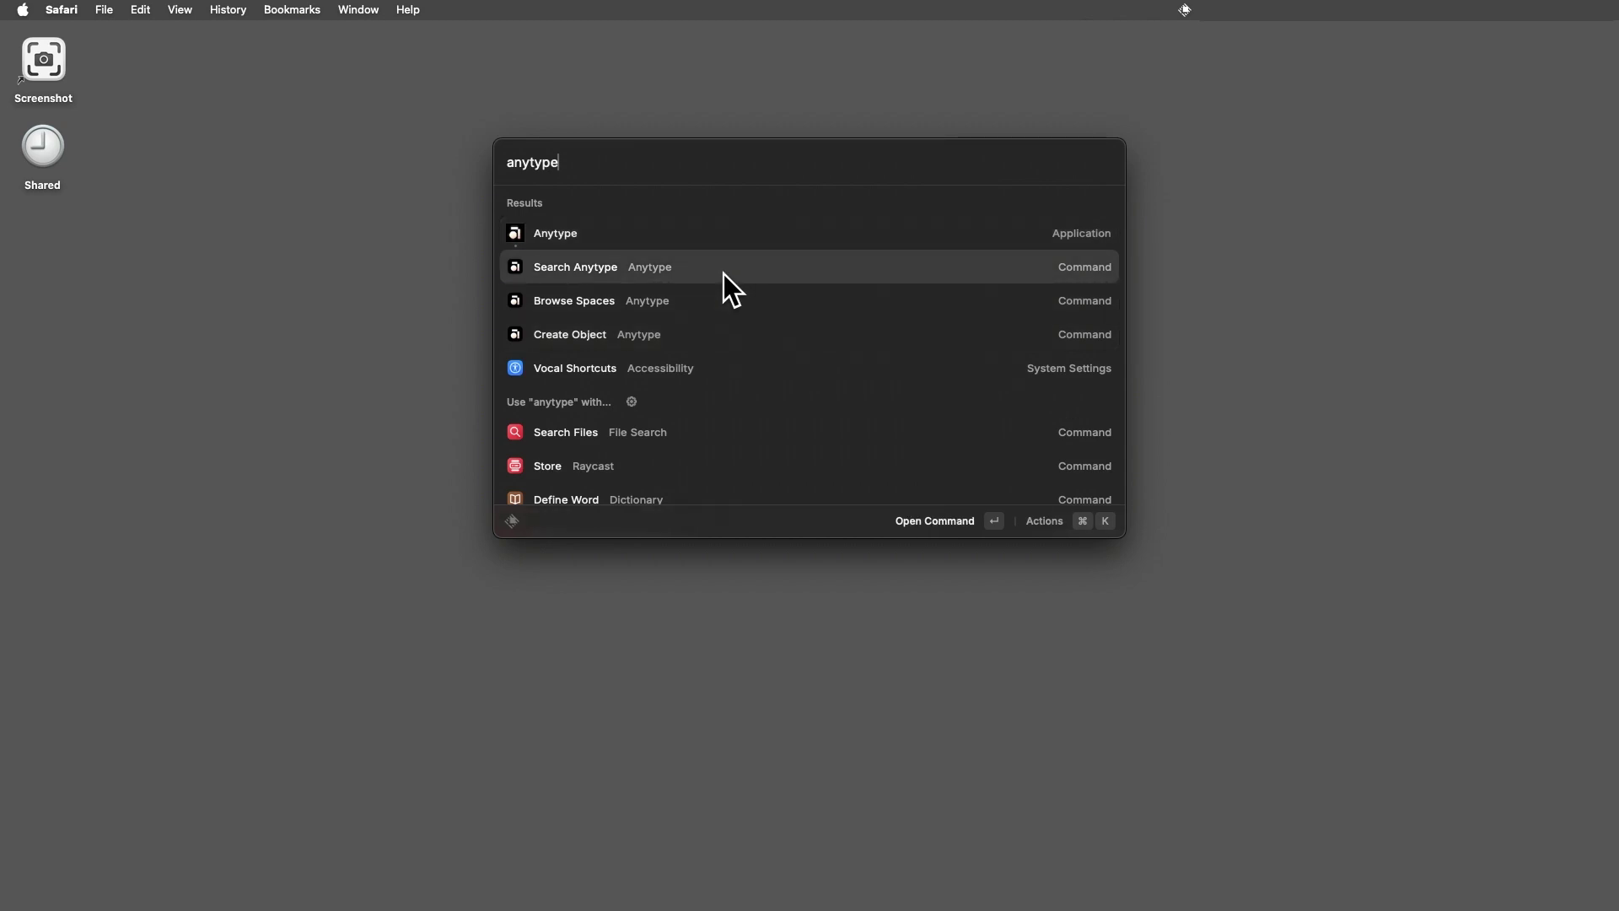
pyautogui.click(680, 271)
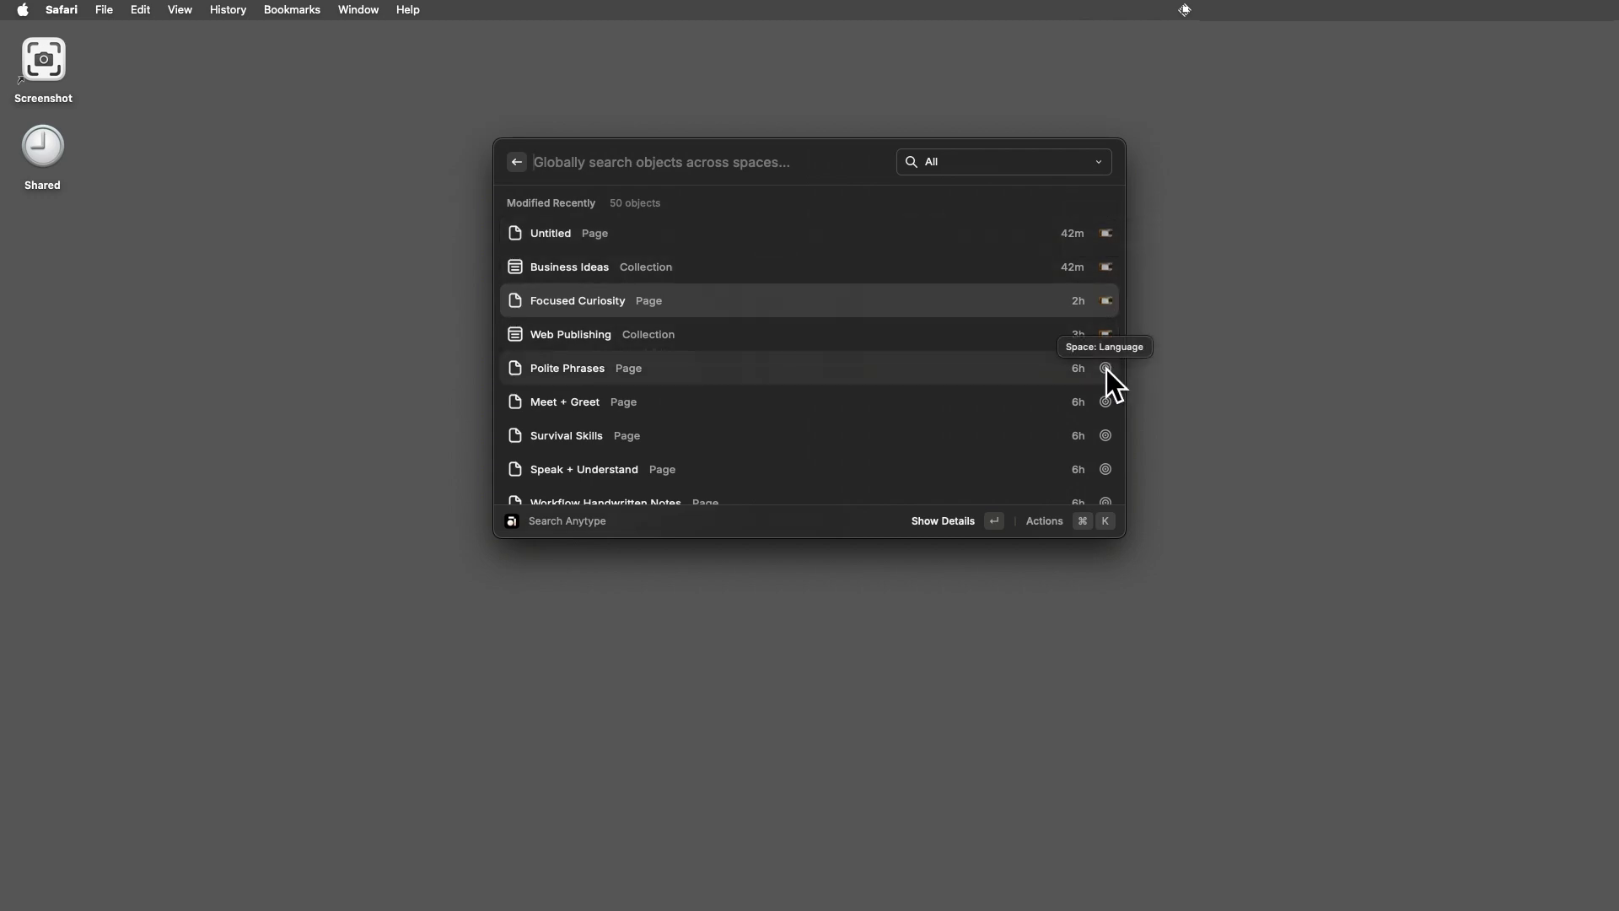
pyautogui.write('busine')
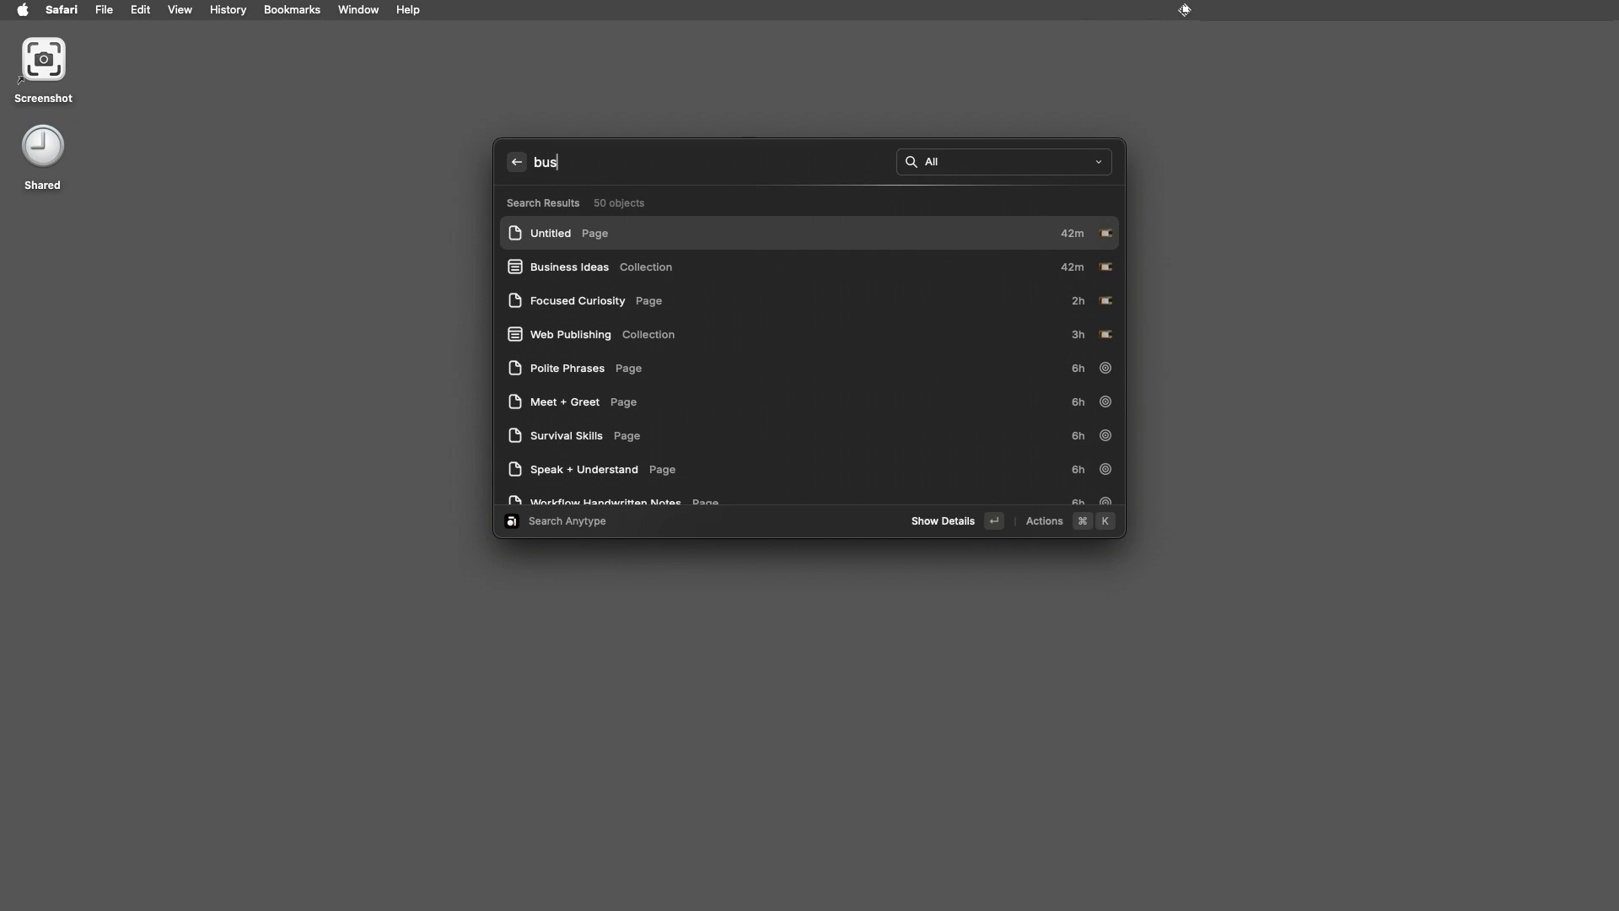
pyautogui.write('ss')
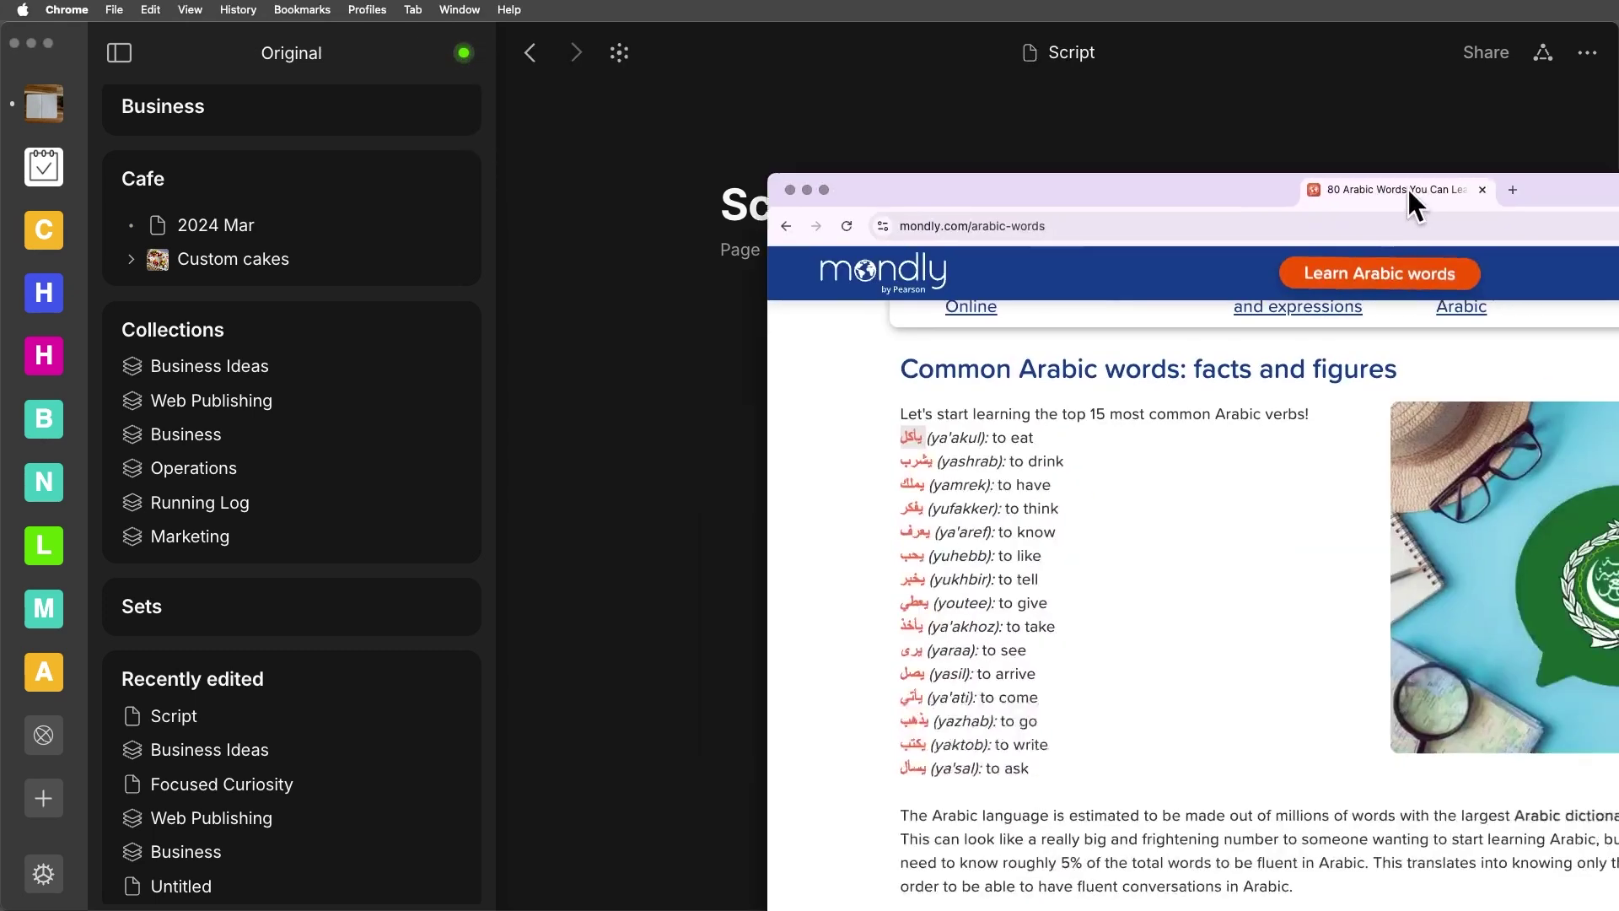
# - Copy the Arabic word for "to eat" from the Mondly web page and enter ياكل in the body of Anytype's Script page
pyautogui.moveTo(1408, 187); pyautogui.dragTo(1524, 58)
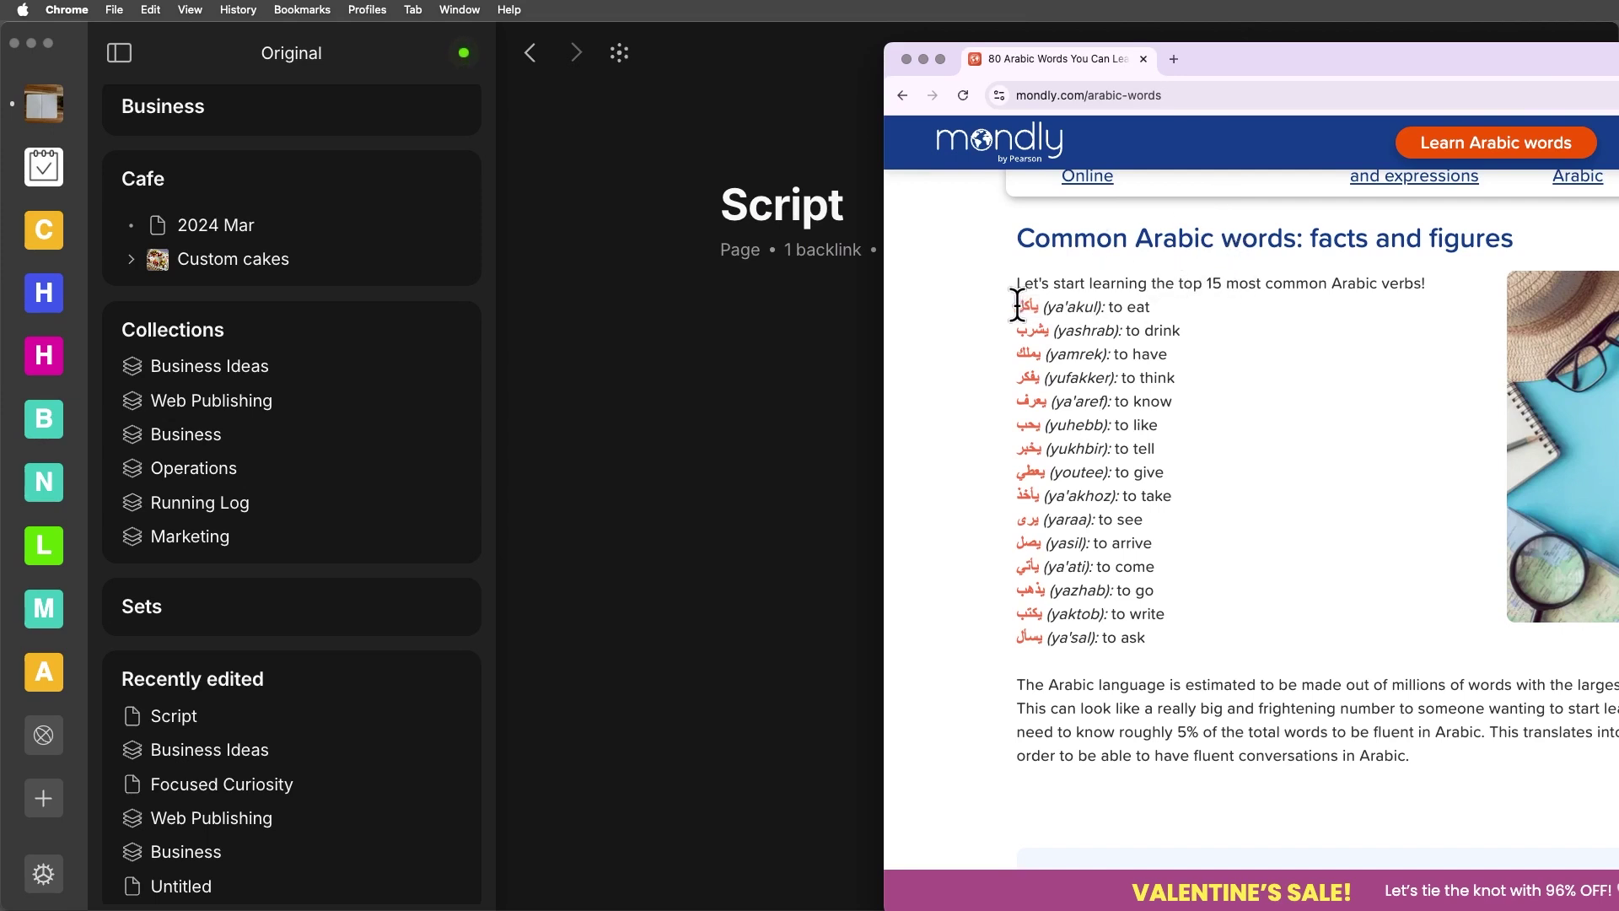
pyautogui.moveTo(1015, 305); pyautogui.dragTo(1042, 305)
pyautogui.press('super+c')
pyautogui.click(826, 310)
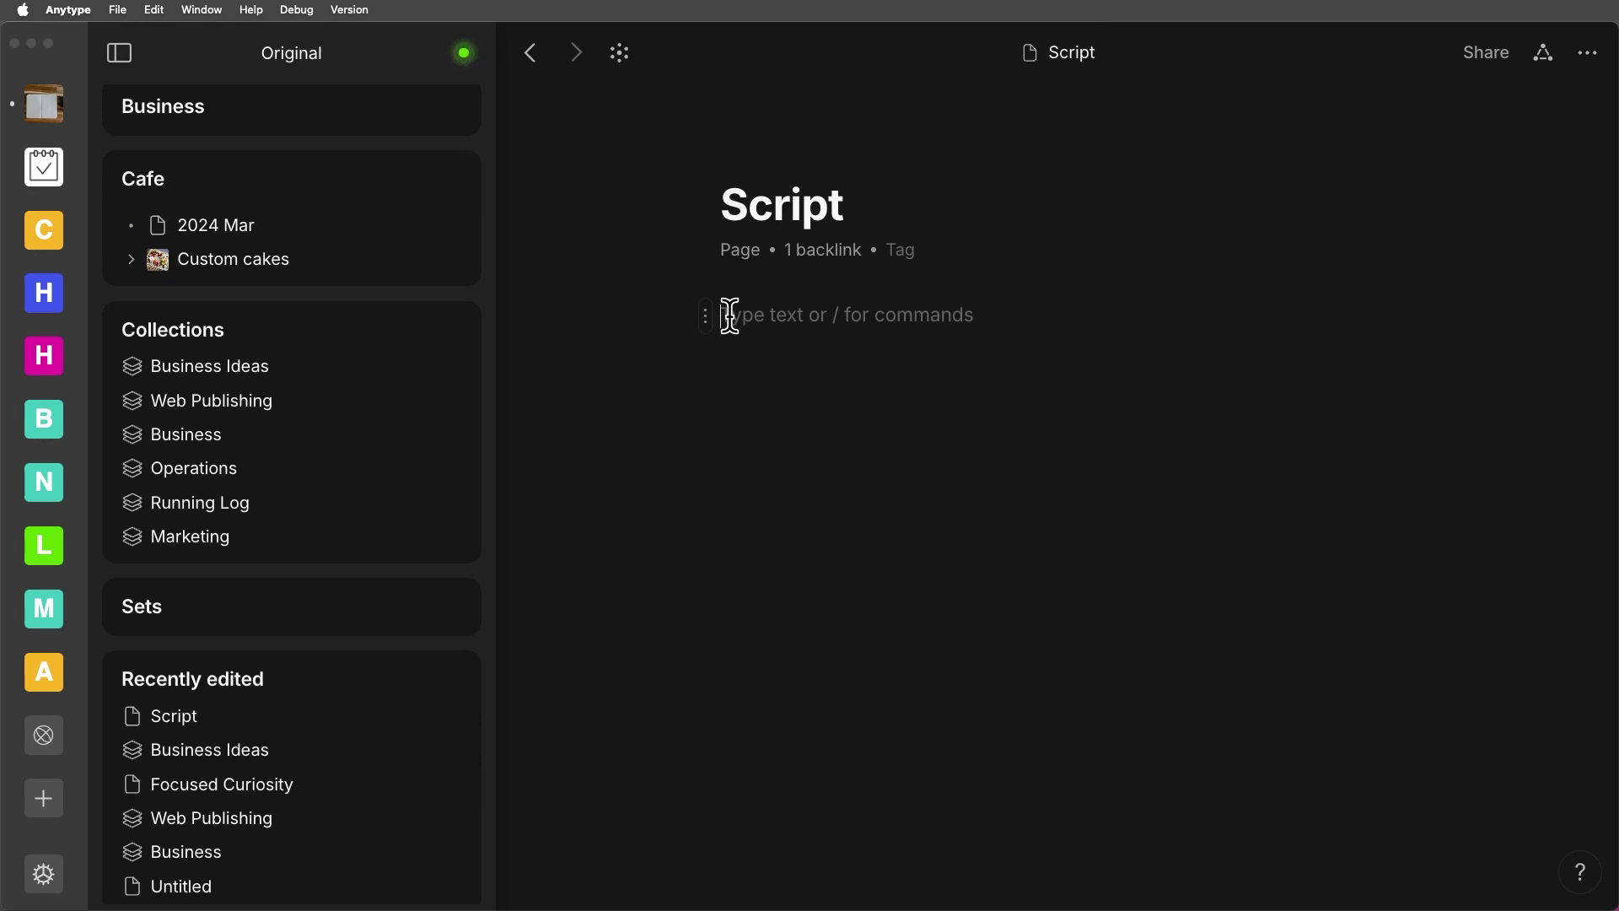
pyautogui.write('ياكل')
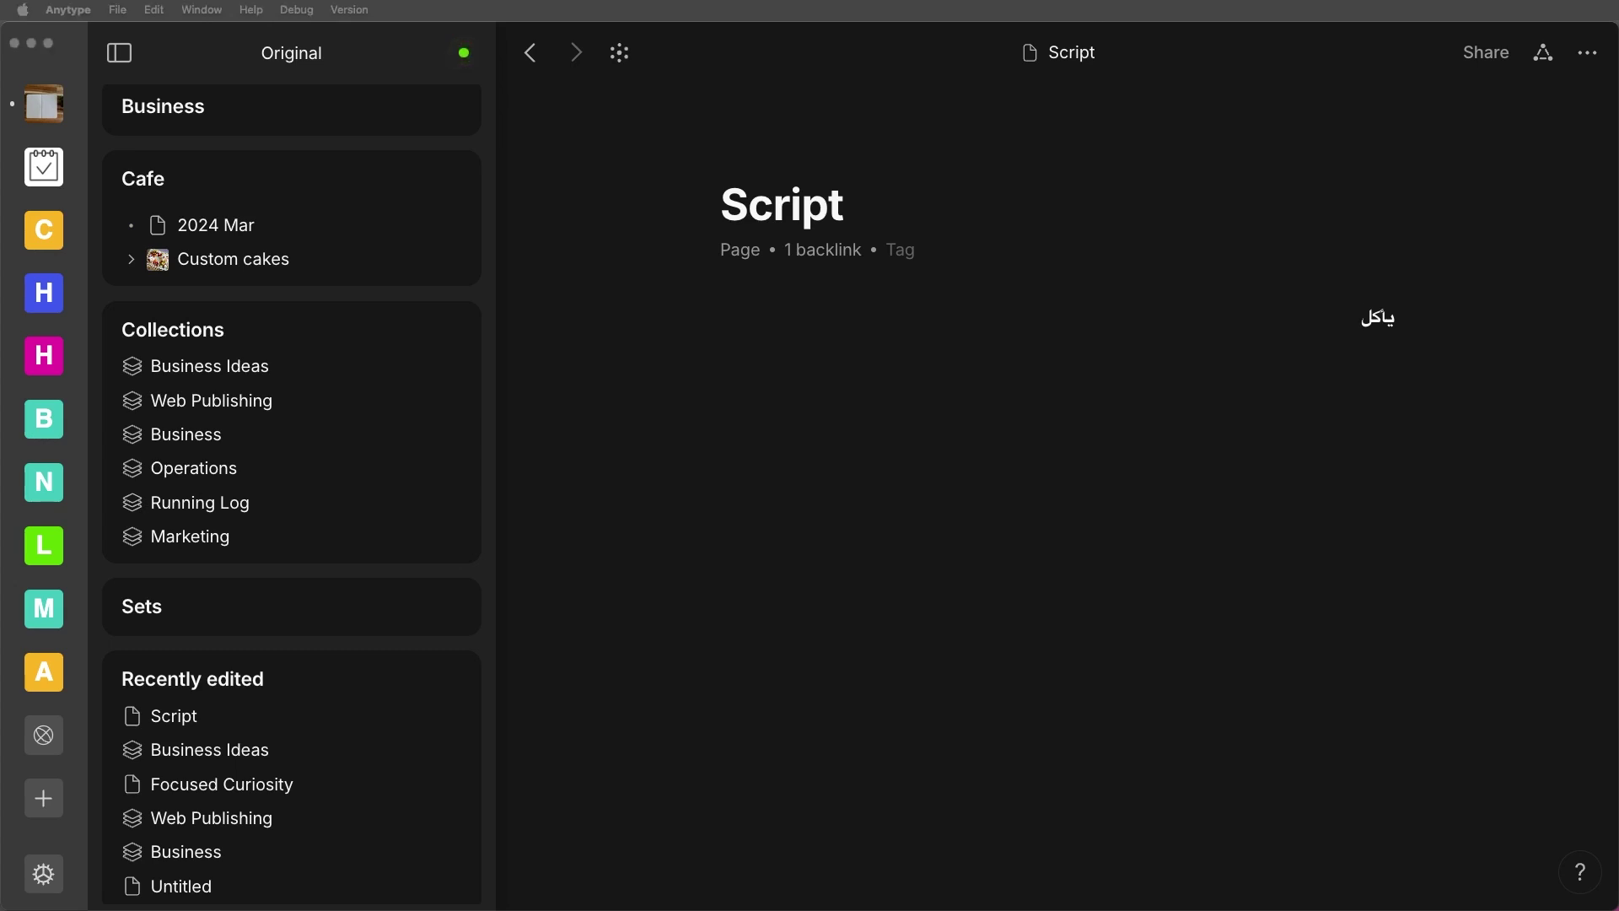
pyautogui.click(1099, 465)
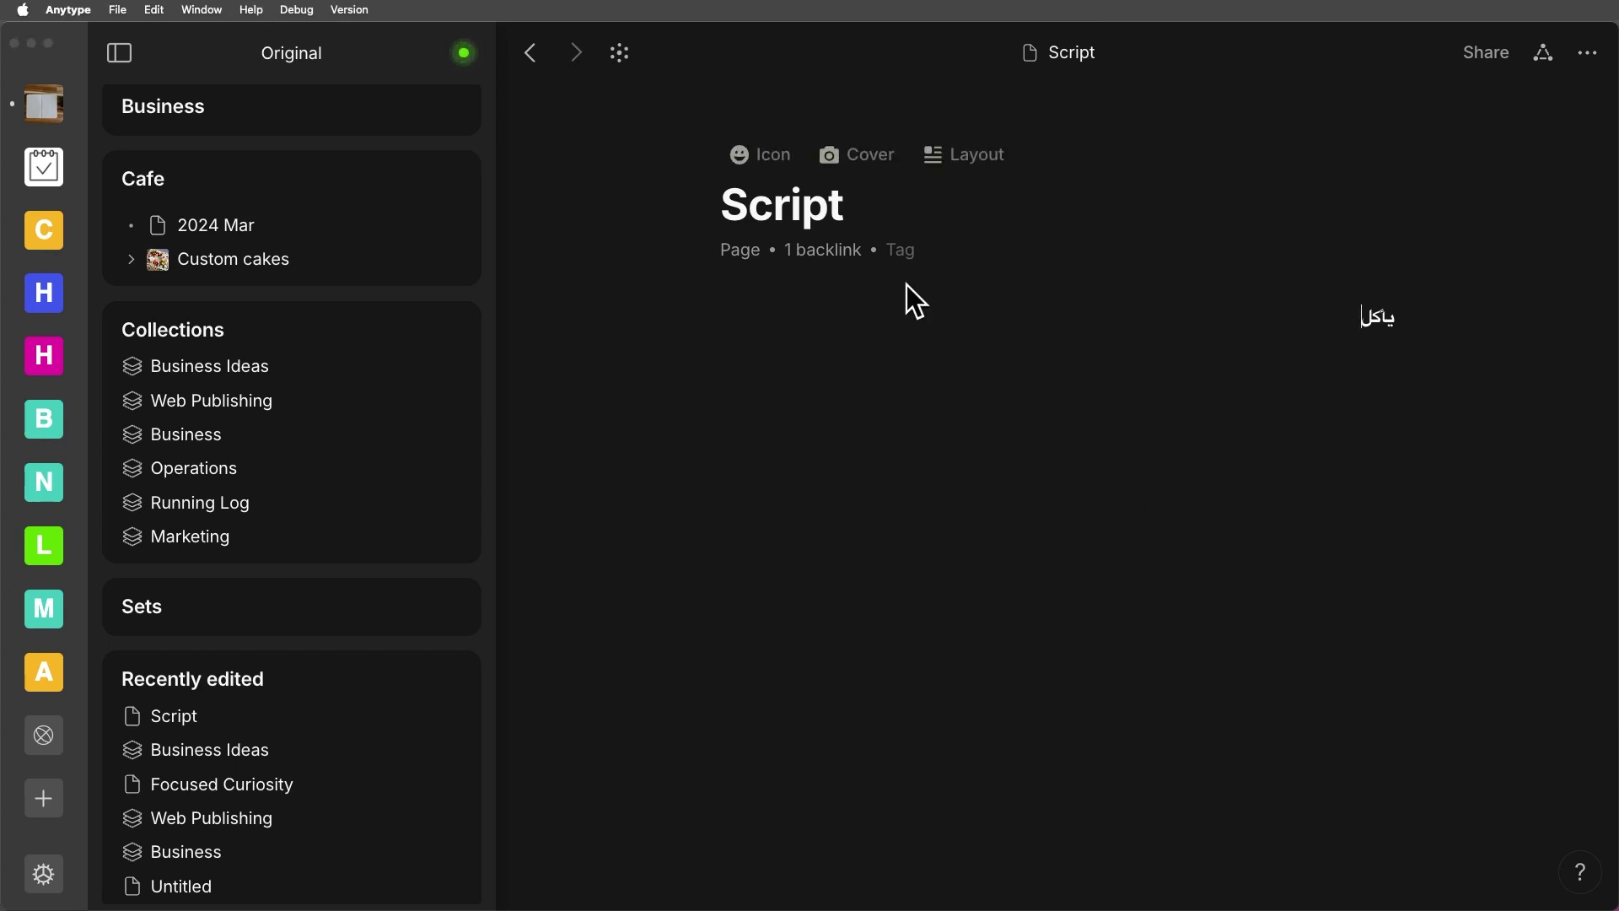
# - Open the Business Ideas collection and view the existing objects available to add, closing the list without adding any
pyautogui.click(251, 366)
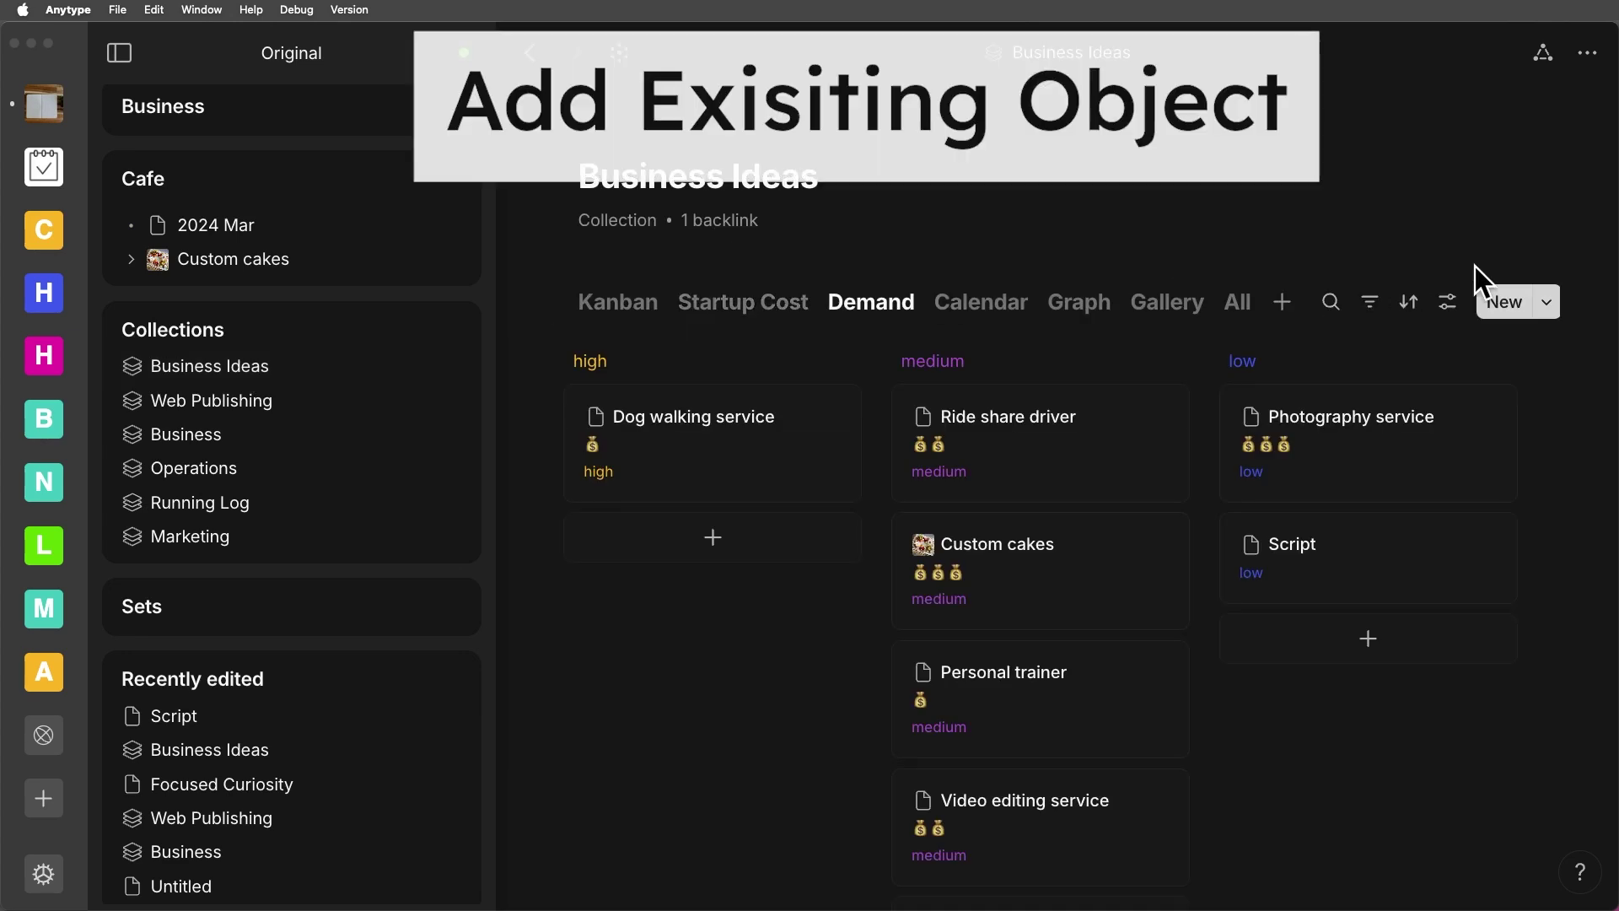
pyautogui.click(1548, 305)
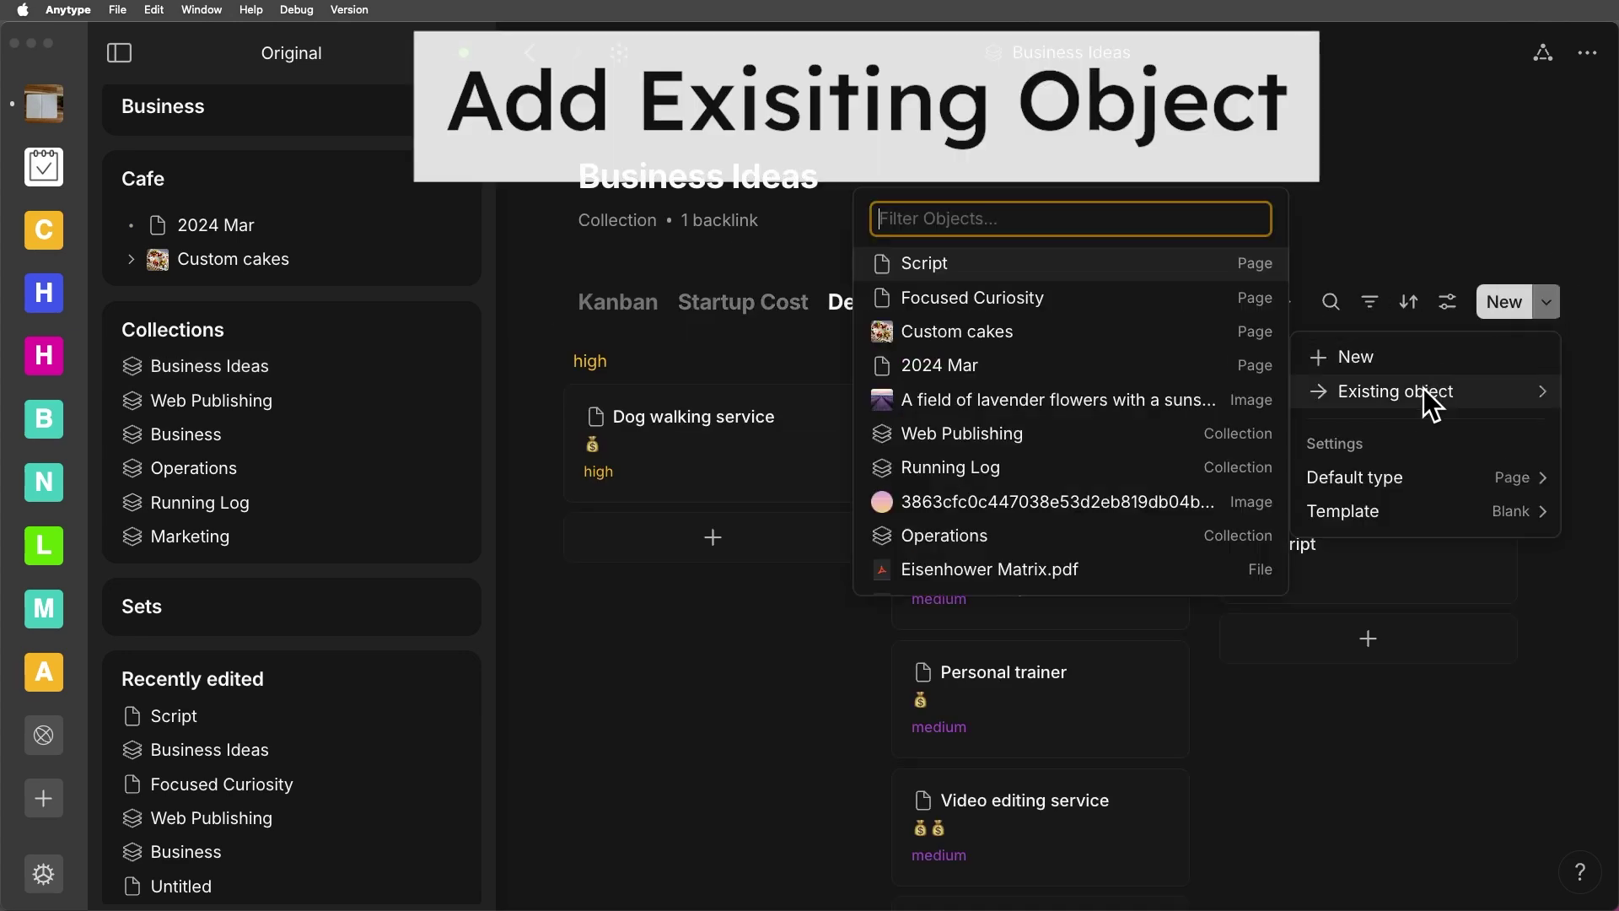
pyautogui.moveTo(1413, 397)
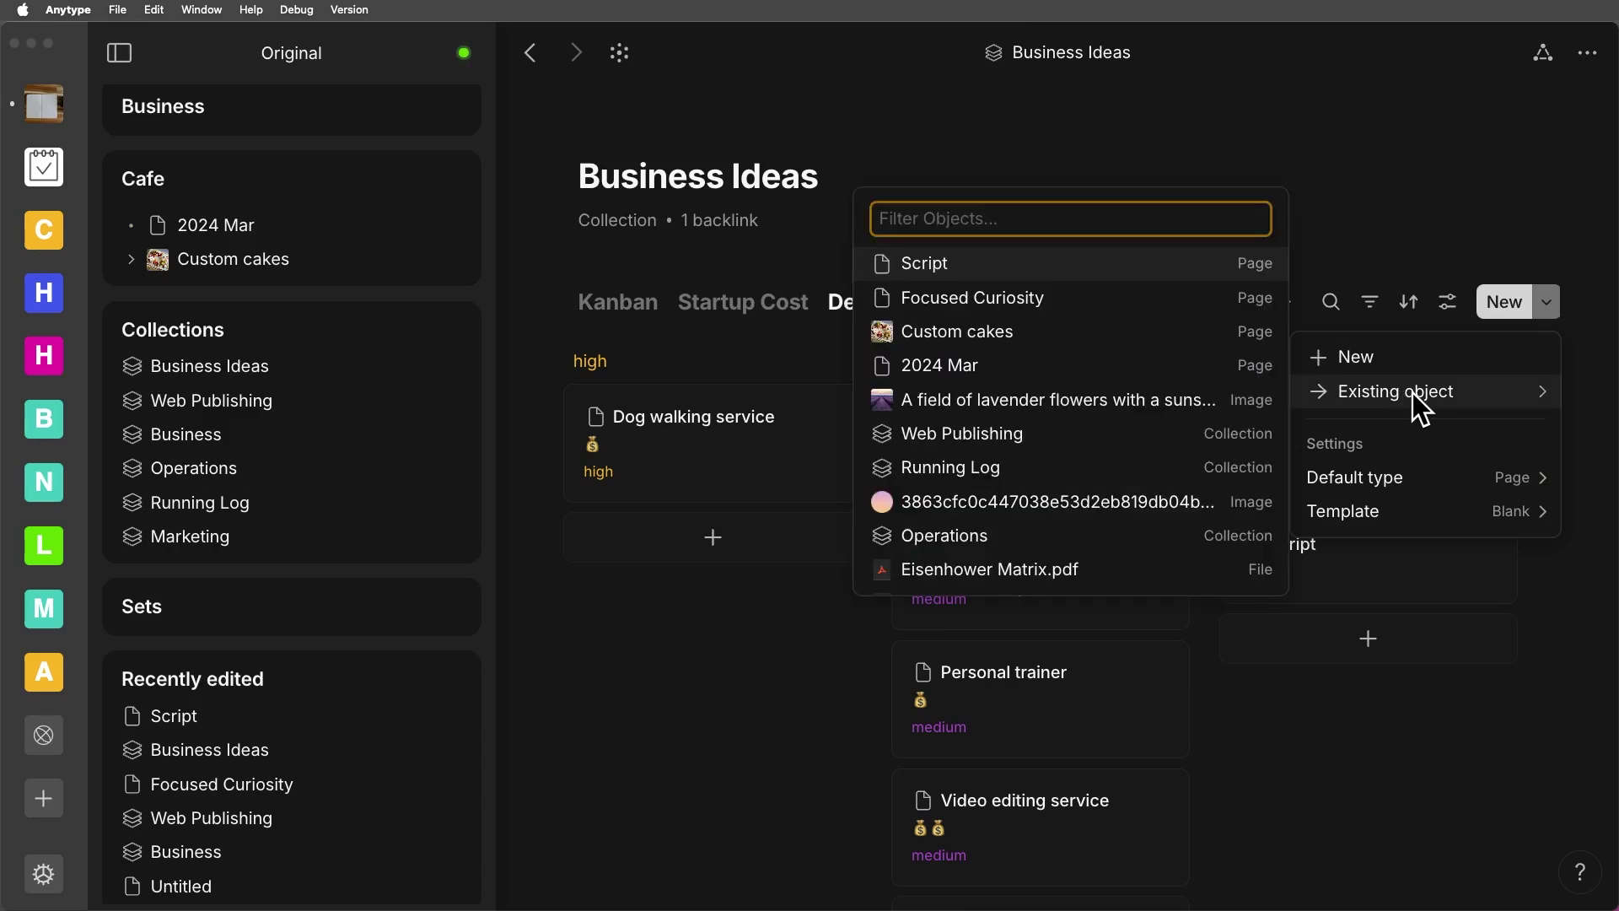
pyautogui.click(721, 681)
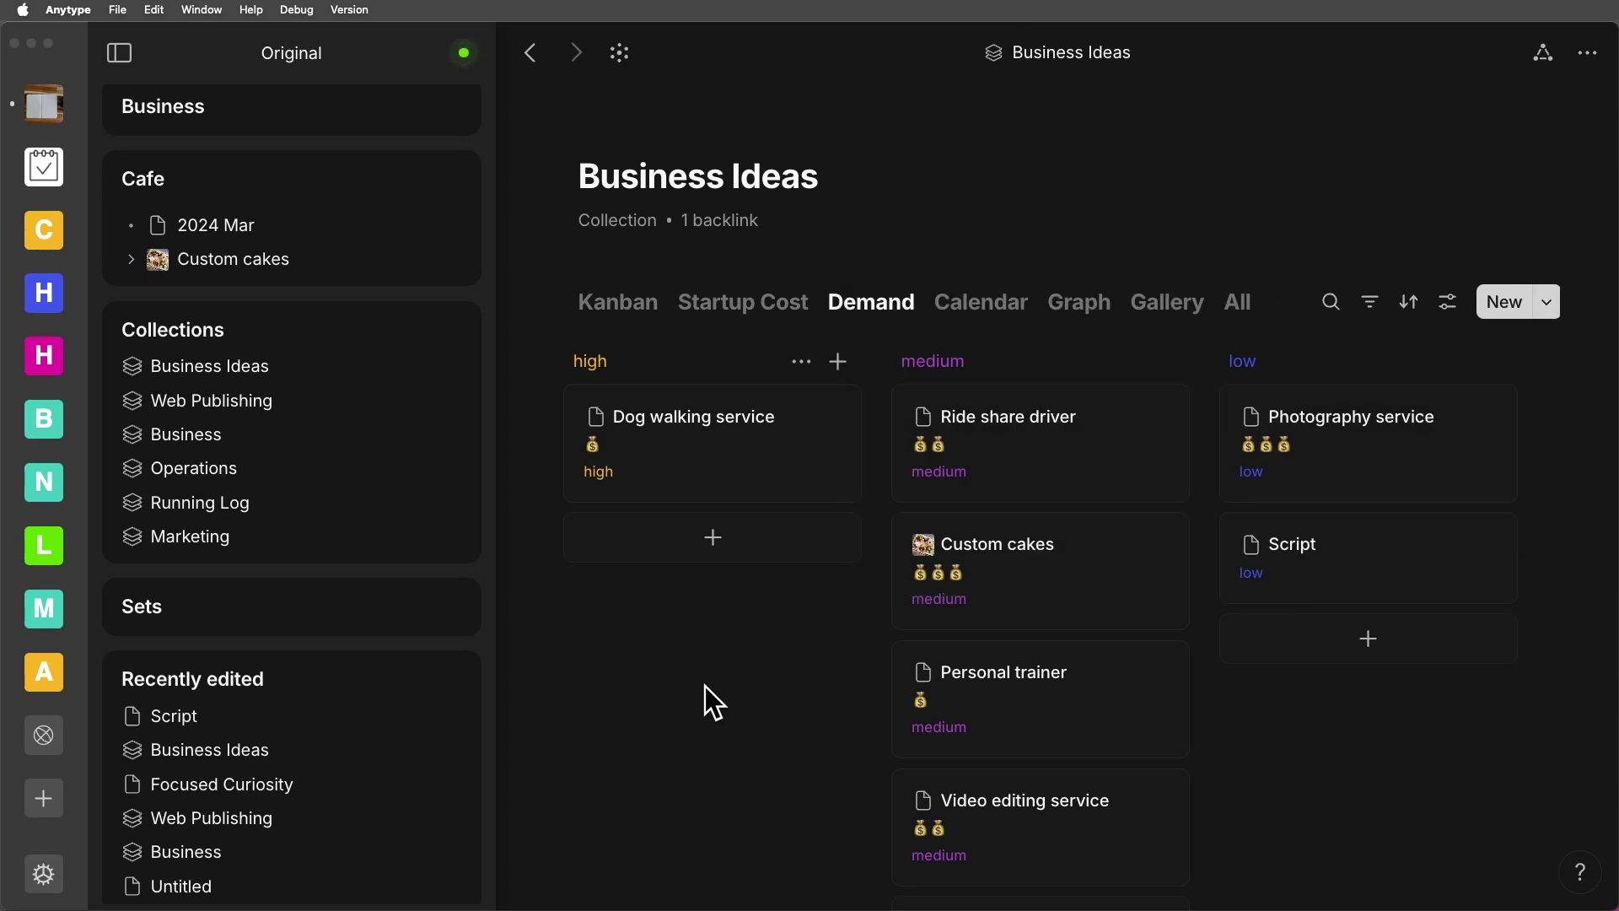
# - Show the All view of the Business Ideas collection and set the Demand column's alignment to Center
pyautogui.click(1239, 310)
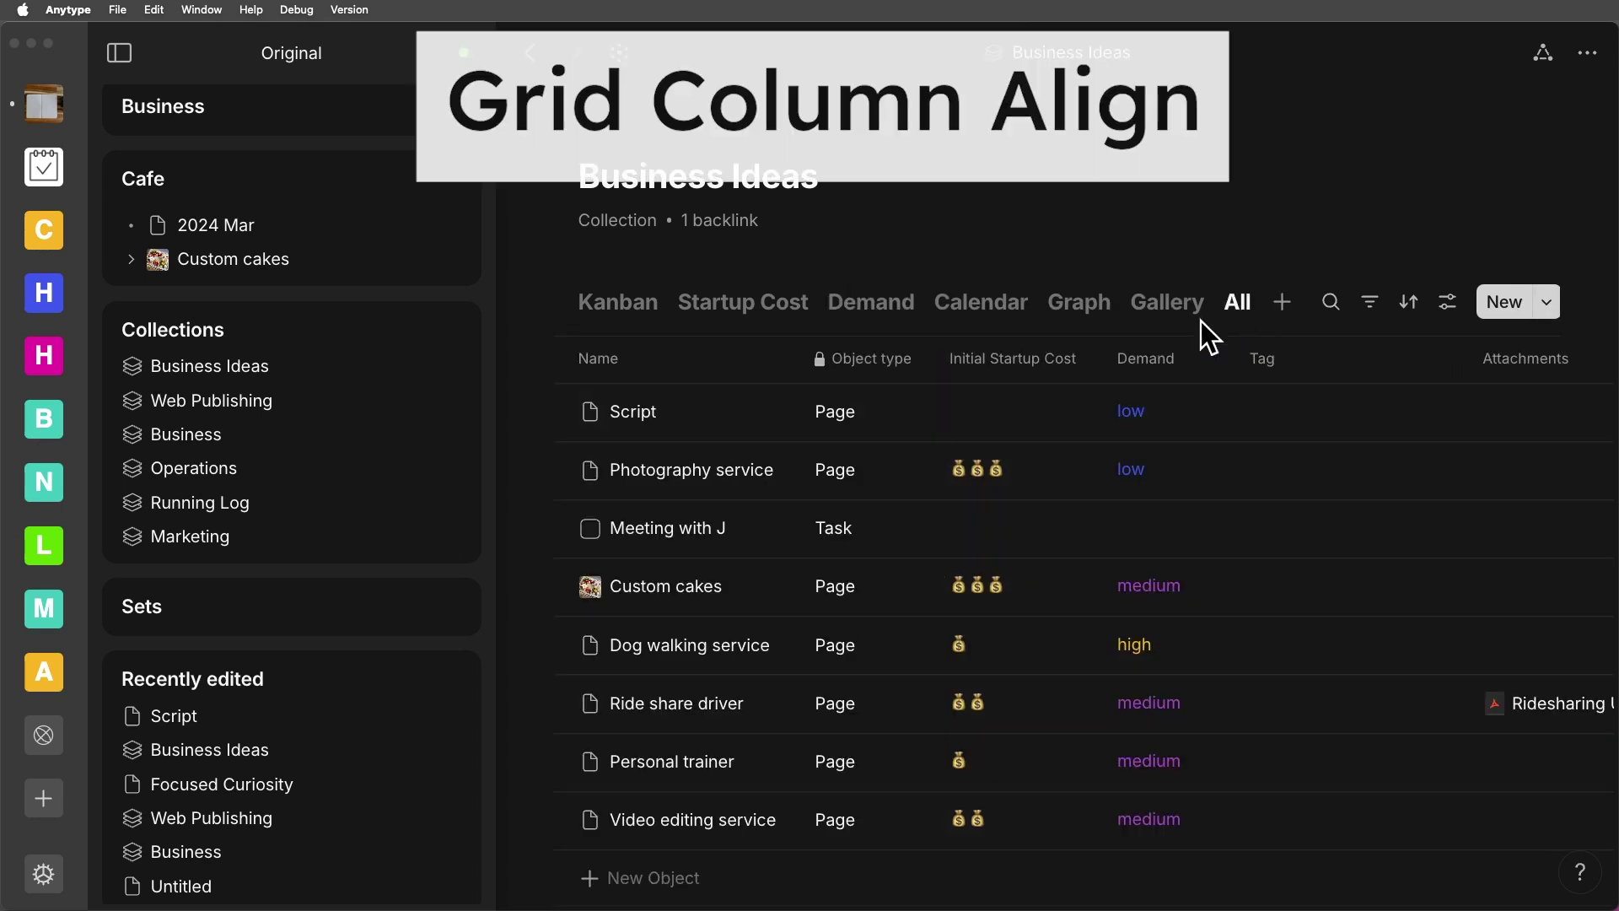
pyautogui.click(1152, 362)
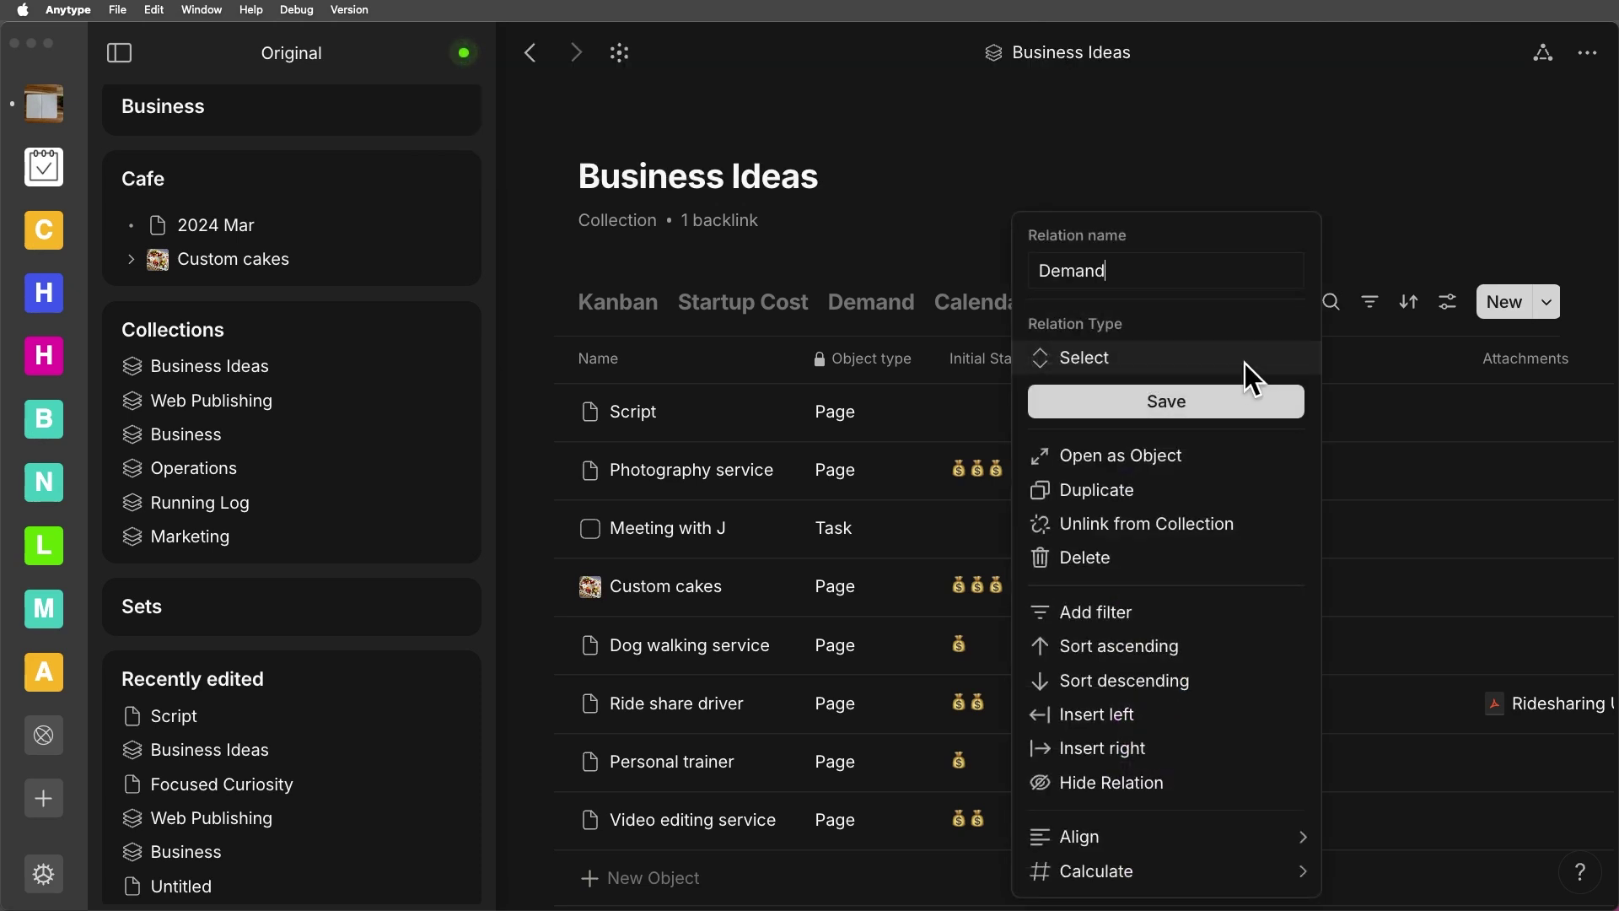
pyautogui.scroll(-2, 1231, 360)
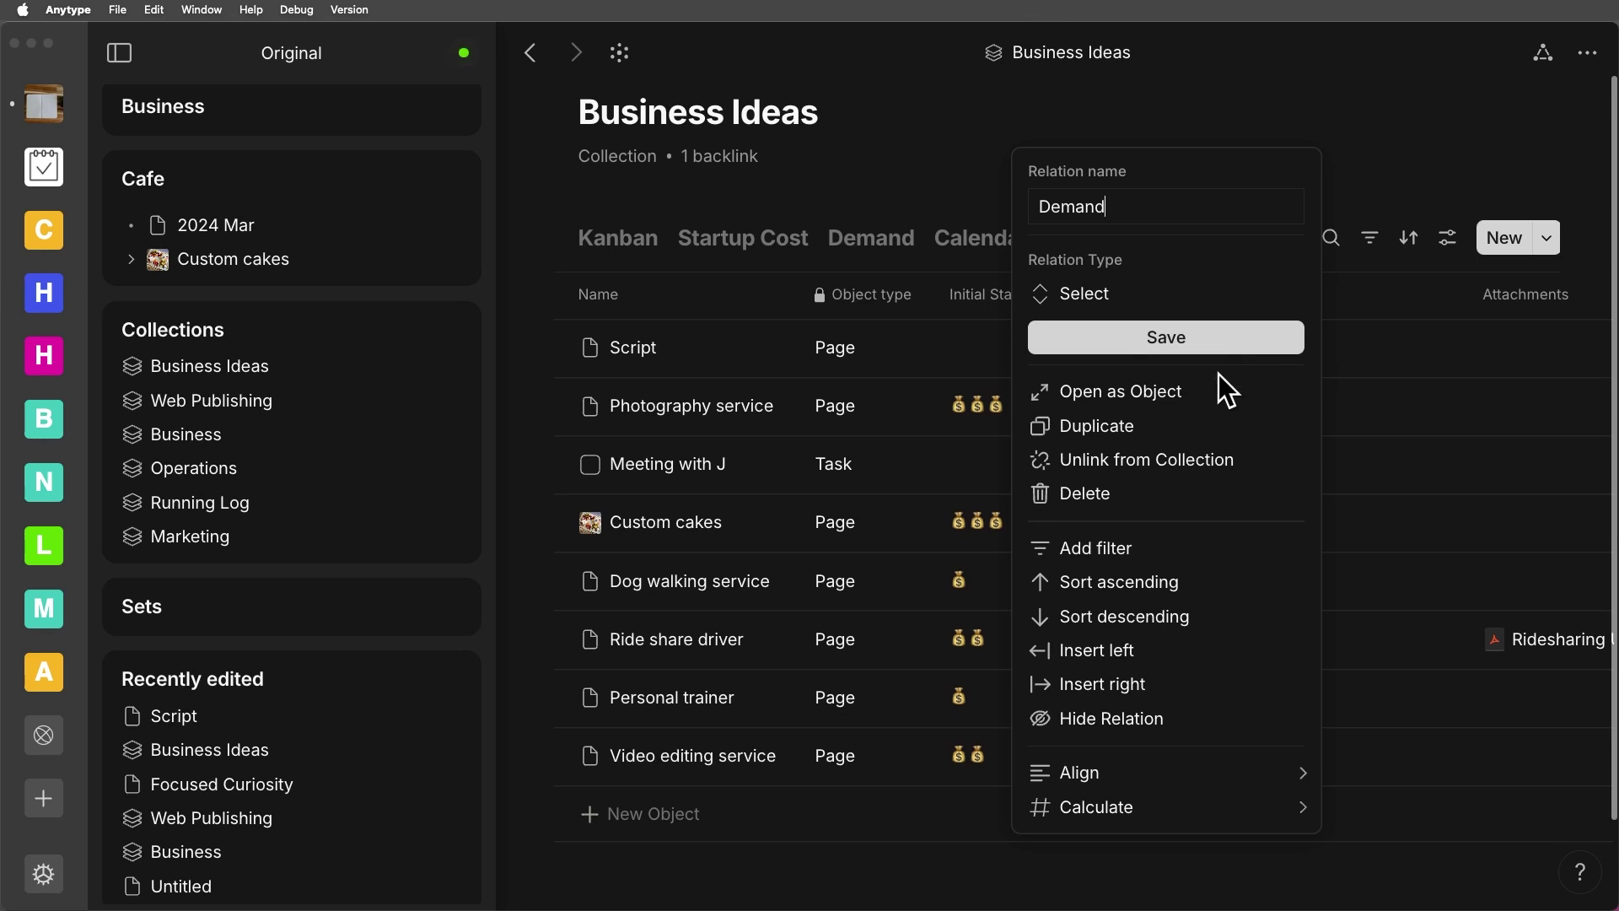
pyautogui.moveTo(1081, 767)
pyautogui.scroll(-3, 1086, 771)
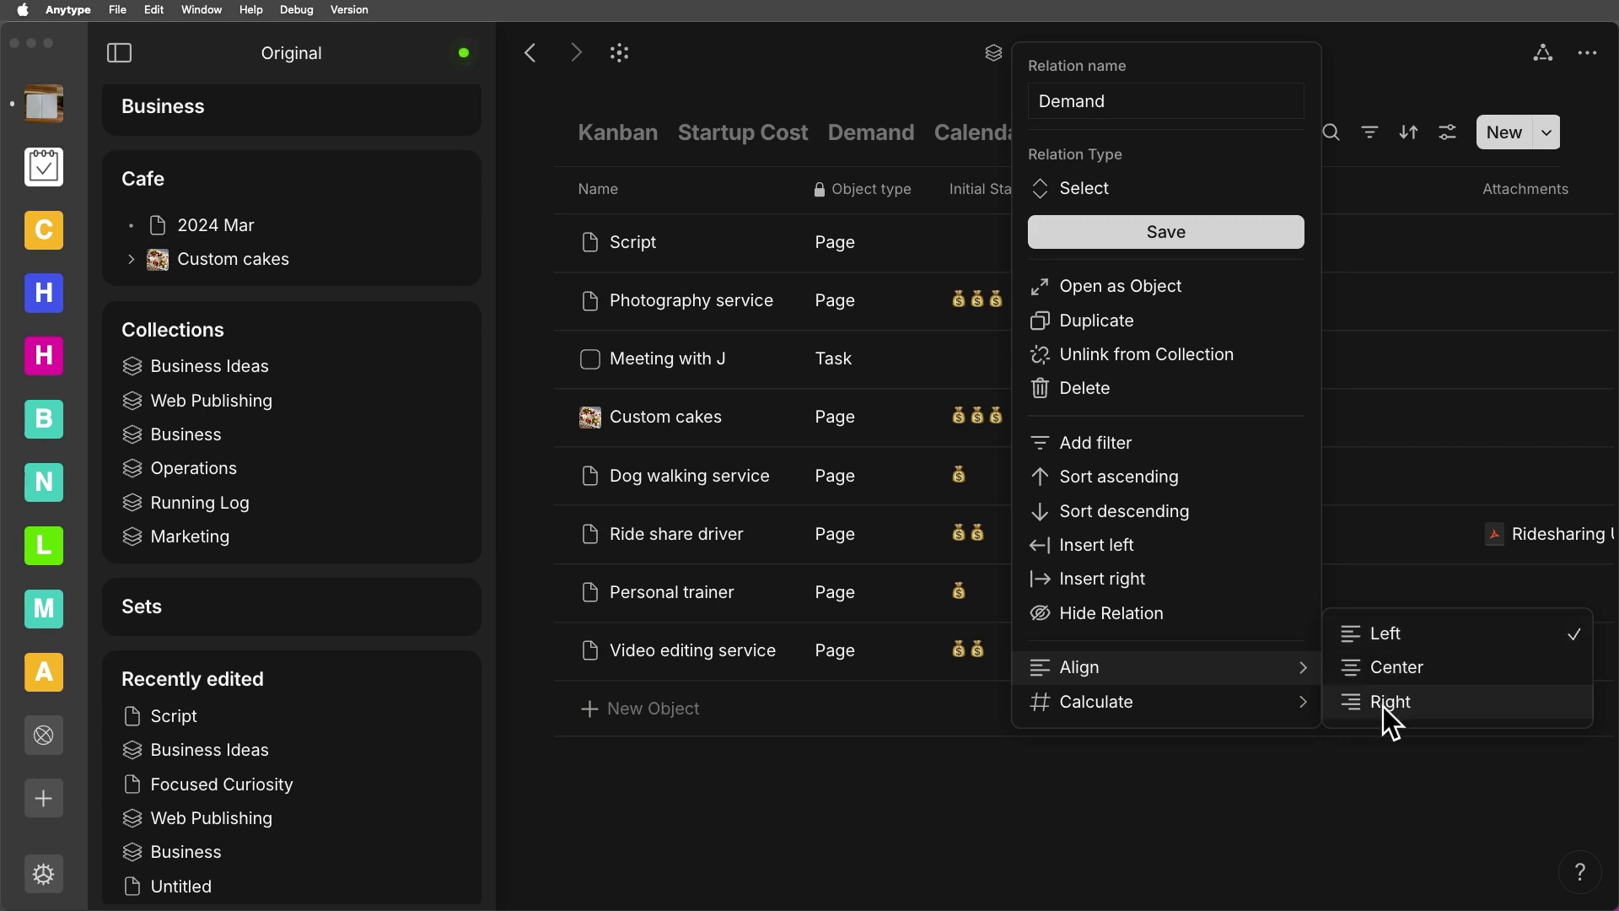
pyautogui.click(1379, 671)
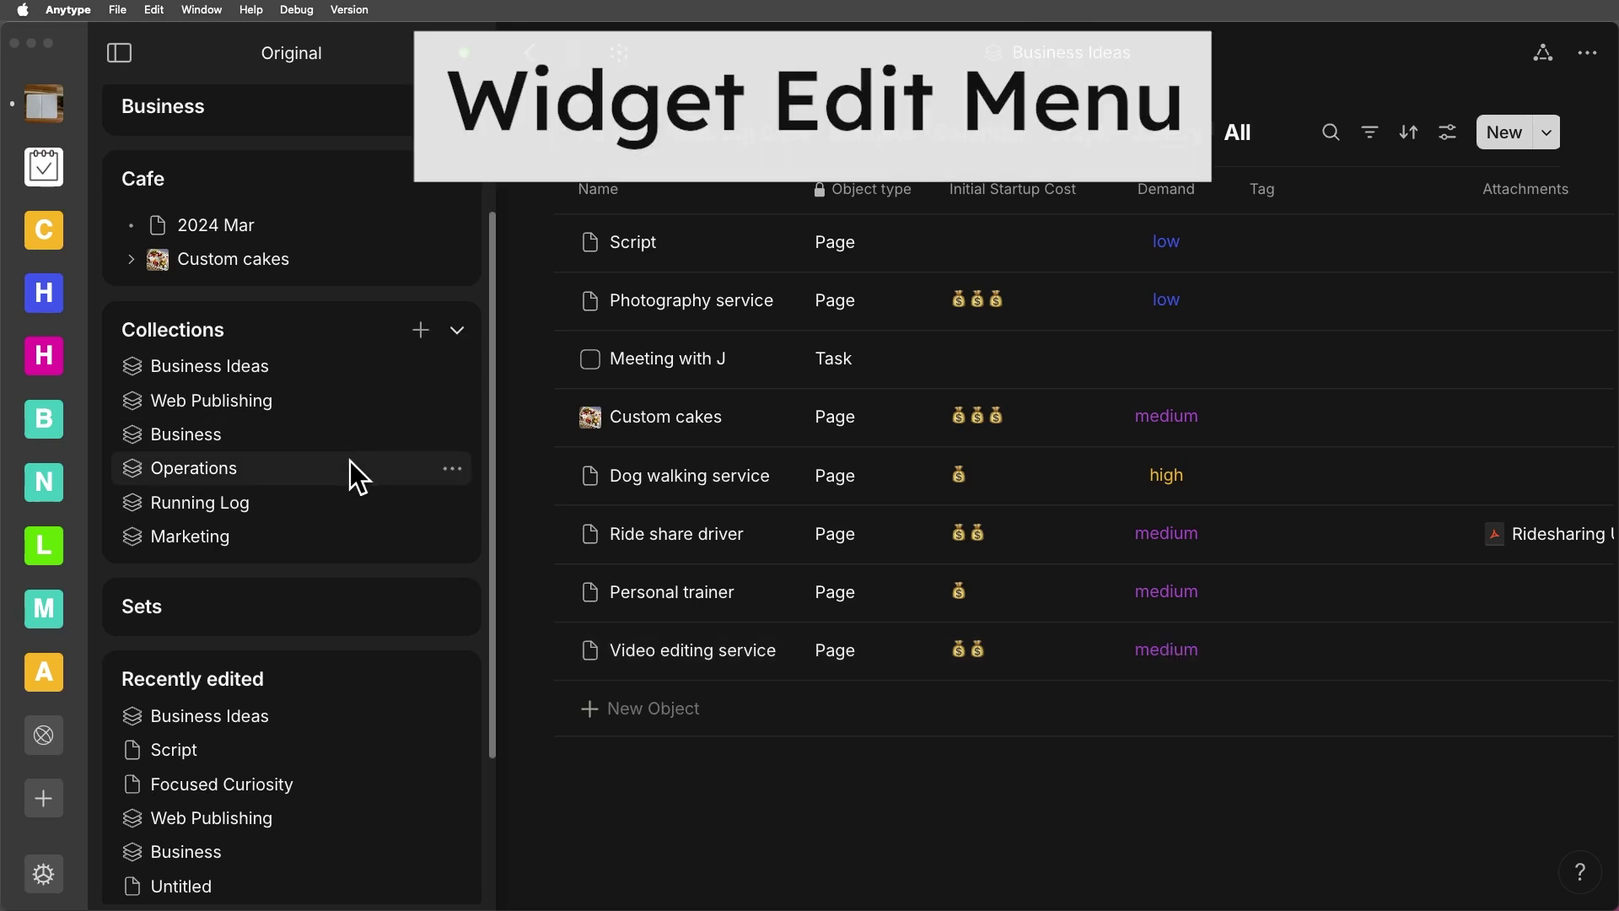
# - Enter widget editing, view the appearance and object-number options of the Recently edited widget, and finish editing without changes
pyautogui.scroll(-2, 350, 462)
pyautogui.scroll(-5, 351, 464)
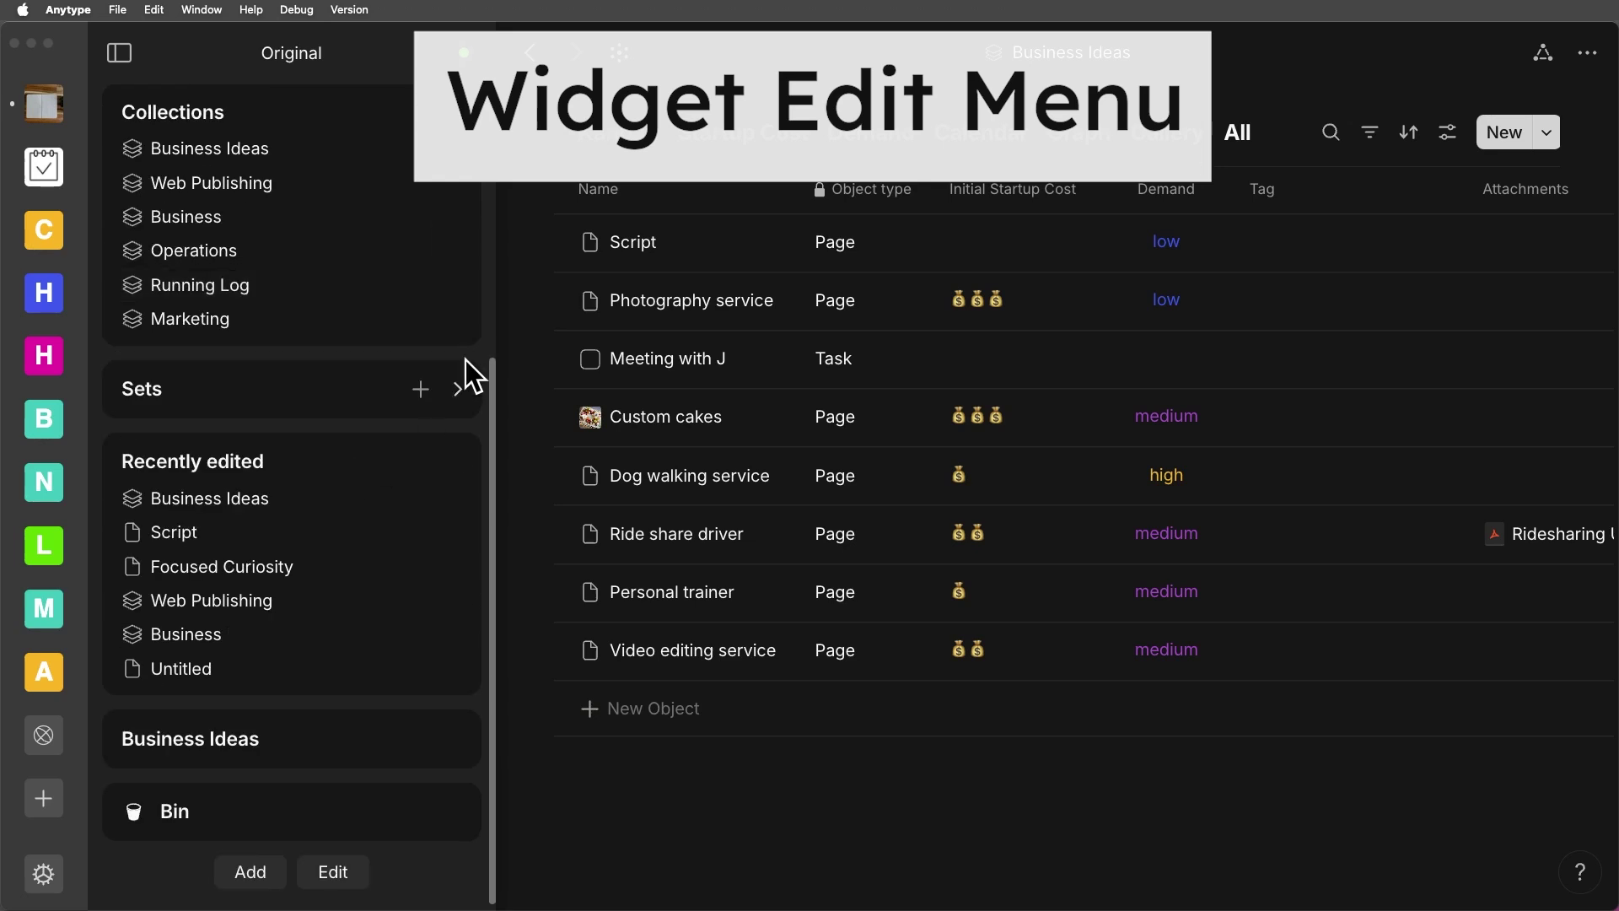
pyautogui.click(344, 873)
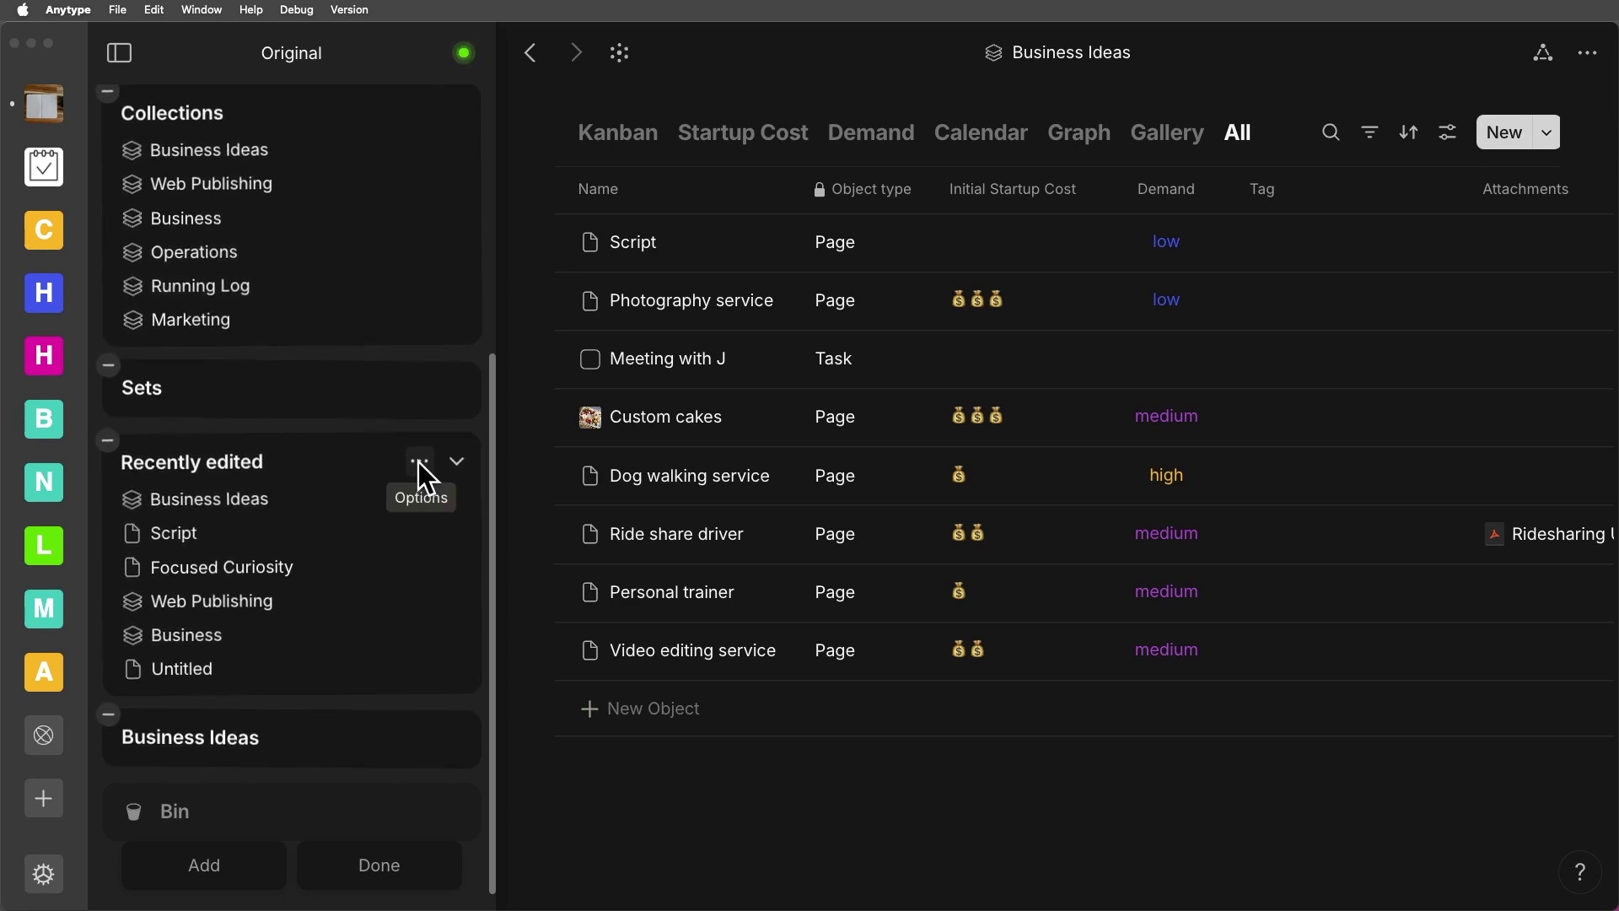
pyautogui.click(418, 463)
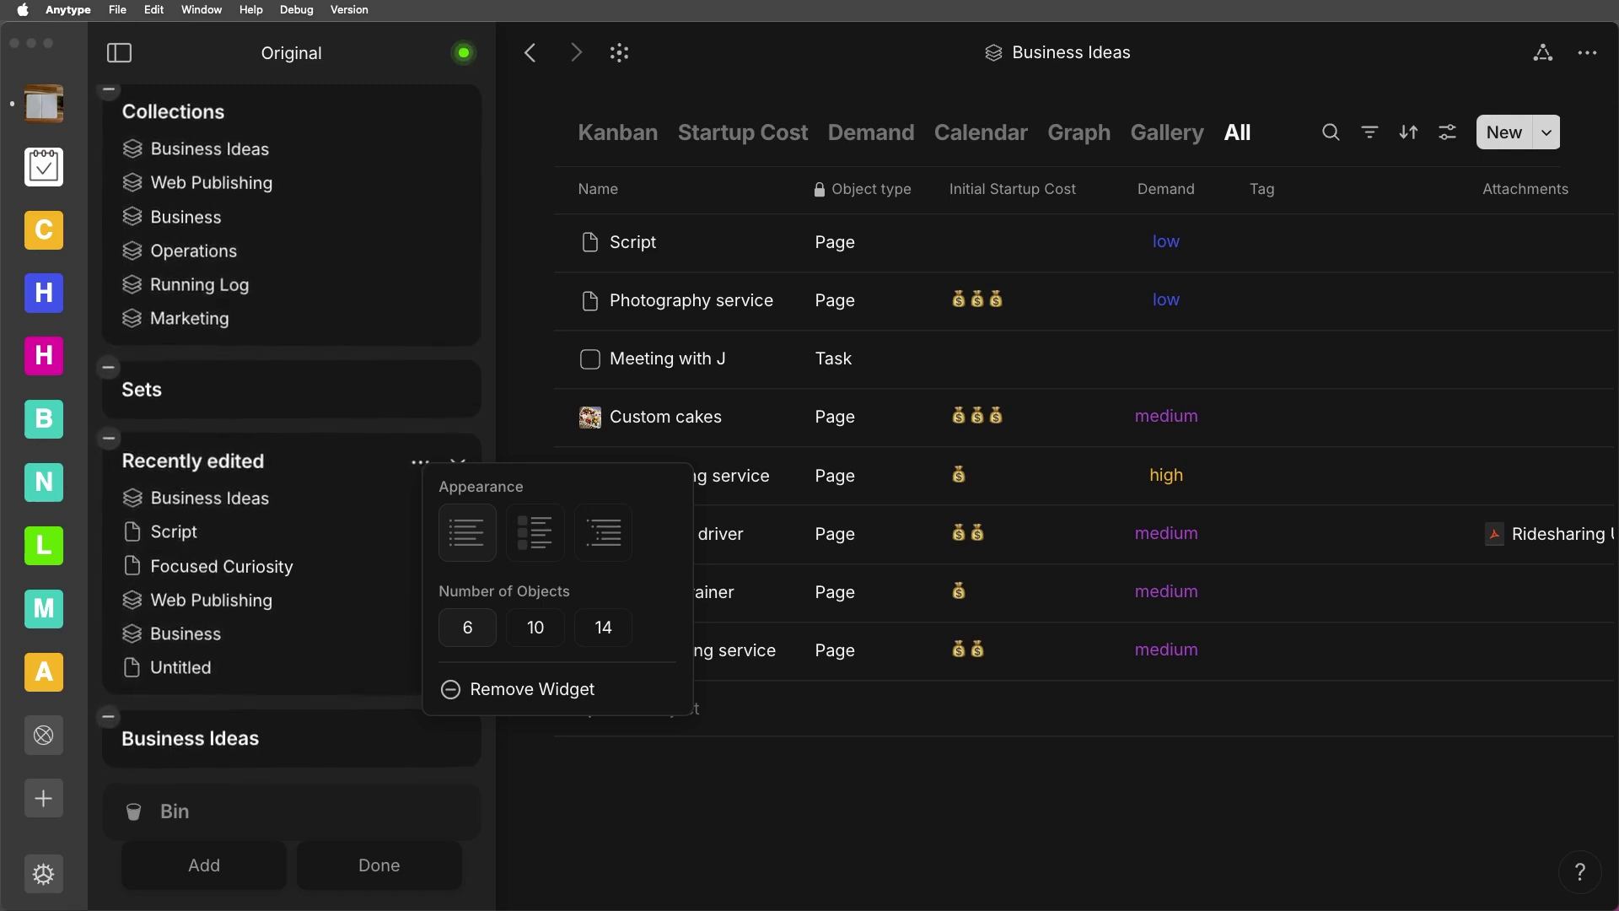
pyautogui.click(378, 864)
# - Open the help menu to show the What's New entry
pyautogui.click(1579, 870)
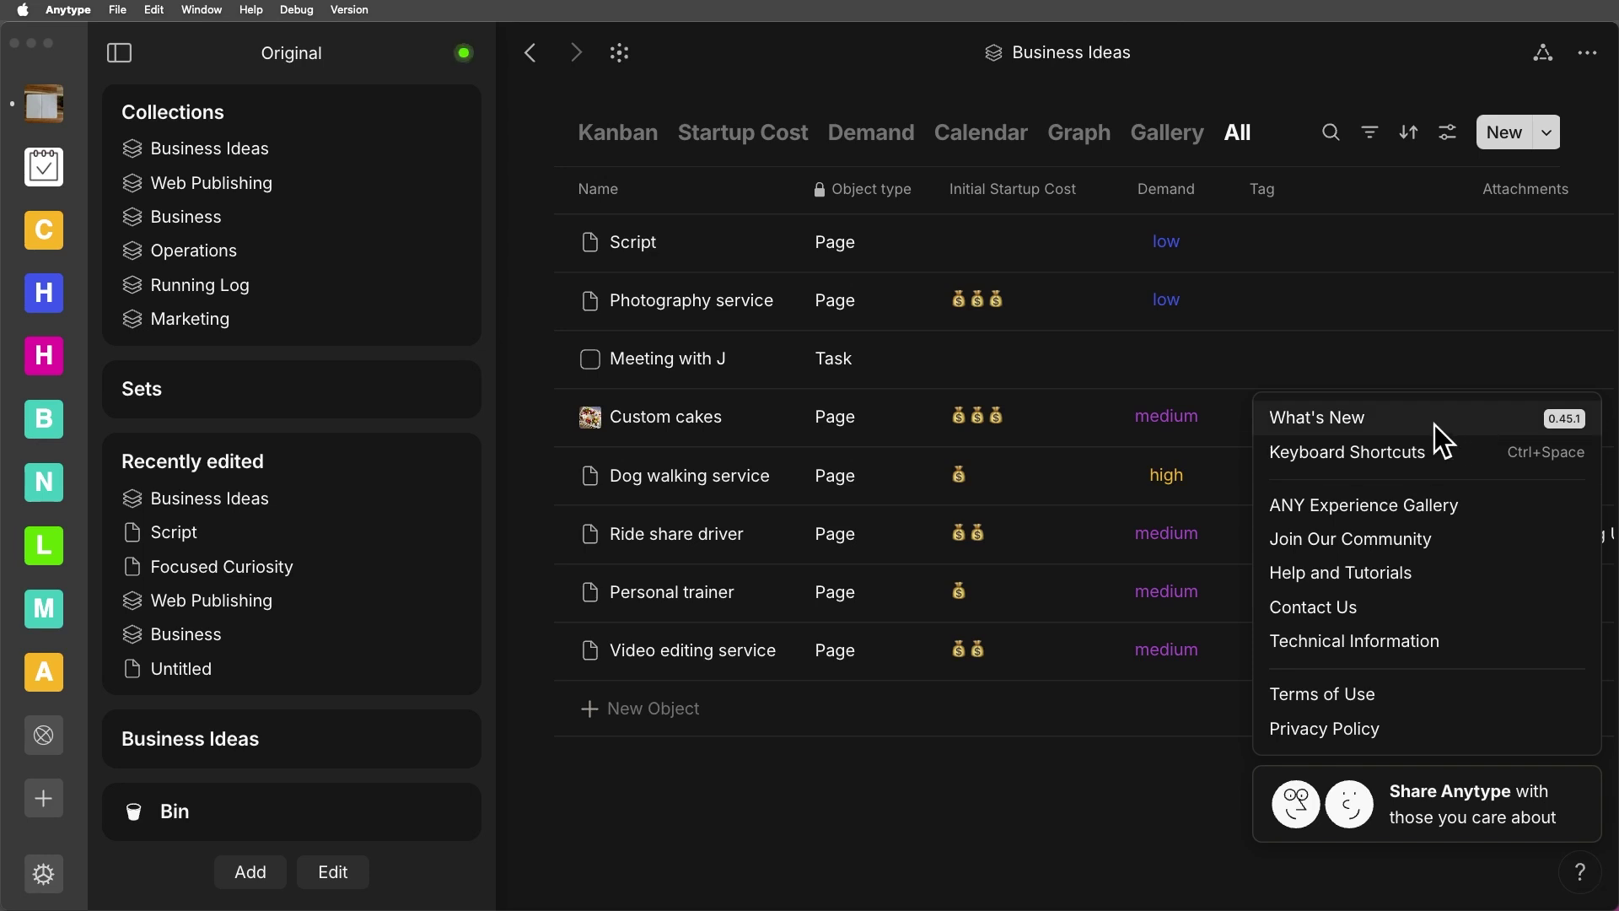